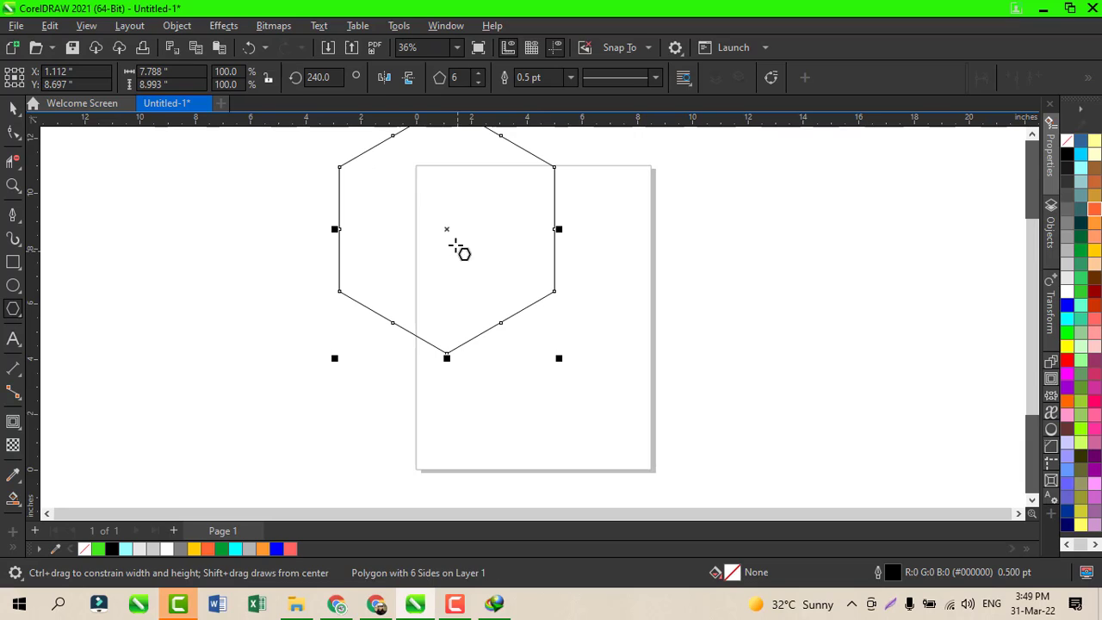
Move the hexagon onto the middle of the page and add a one-step inside contour with an offset of about 1.84 inches
left_click_drag(445, 229, 533, 296)
key("space")
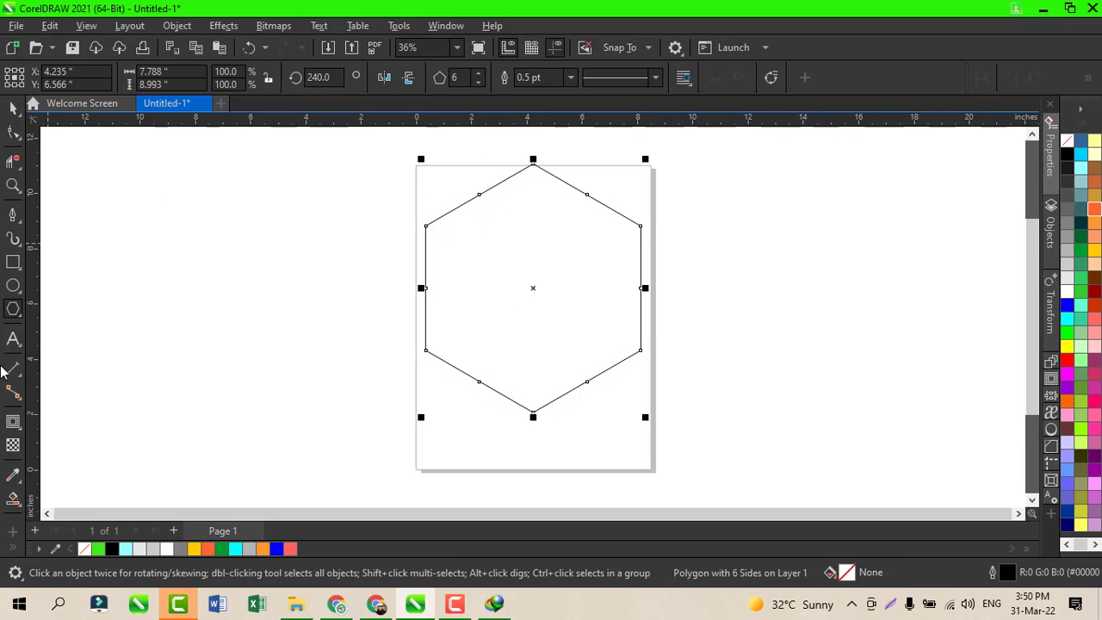
left_click(21, 427)
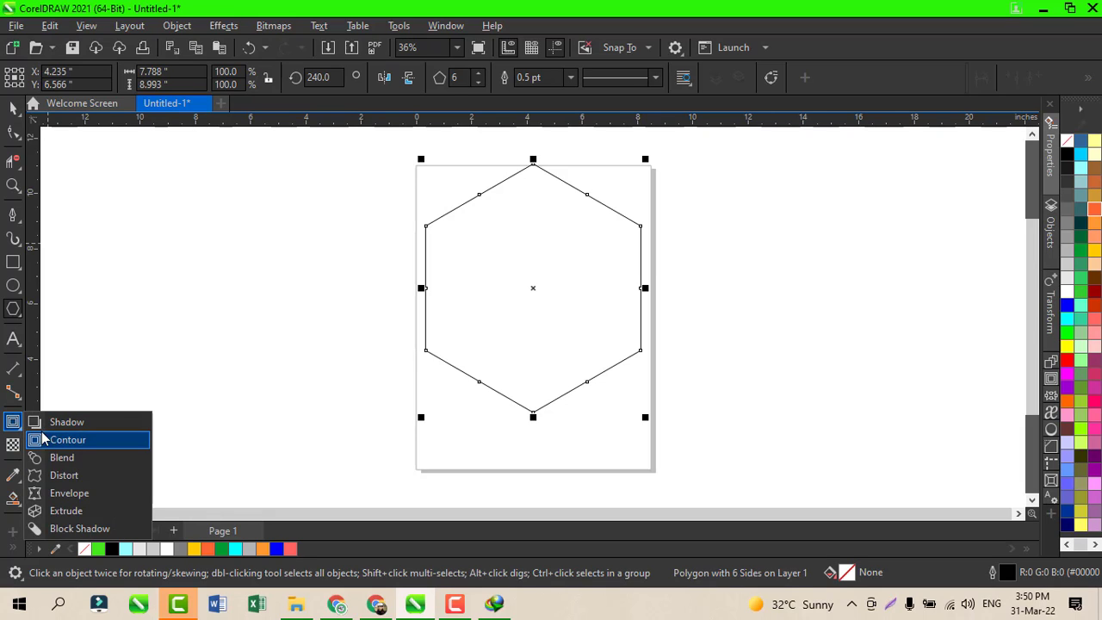
left_click(51, 439)
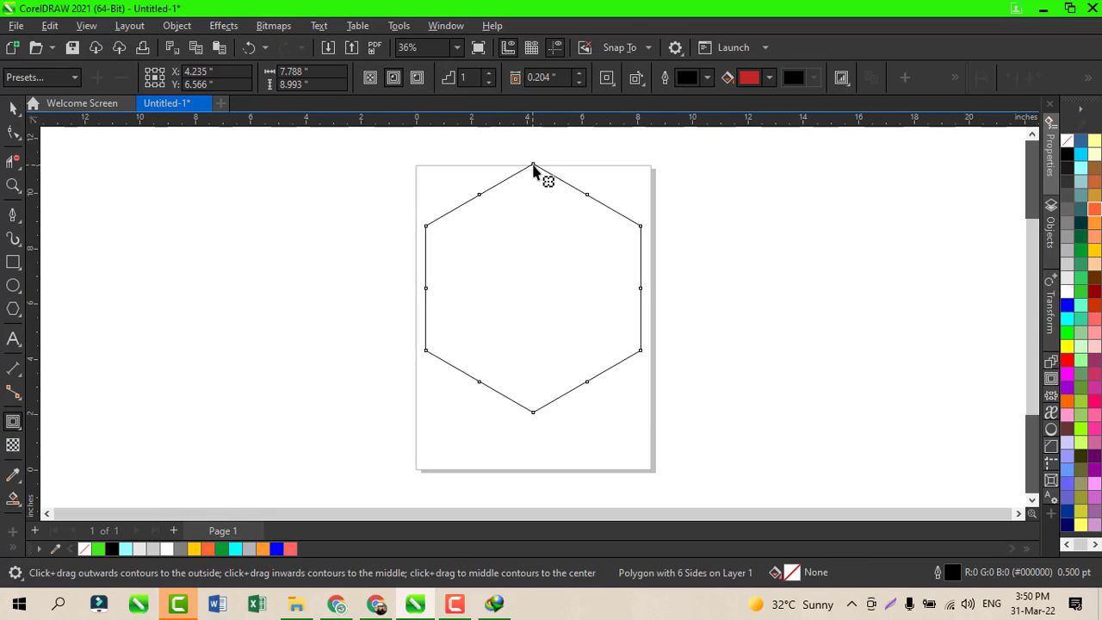
left_click_drag(534, 169, 537, 220)
key("space")
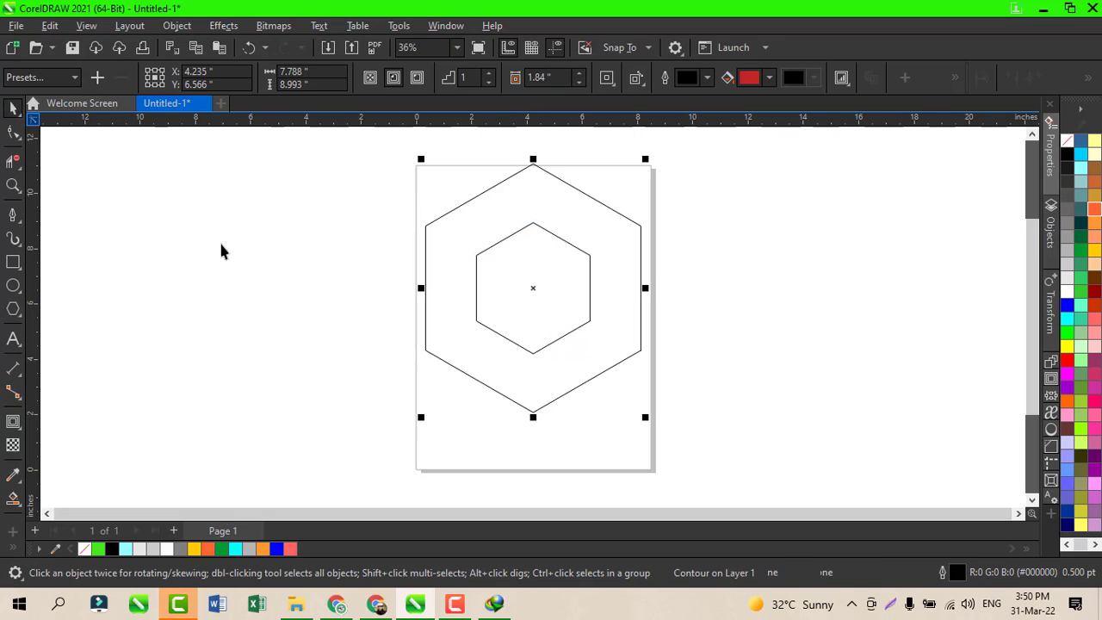
Colour the outer hexagon's outline orange (#FF6633) and break the contour apart into separate hexagons
right_click(1094, 212)
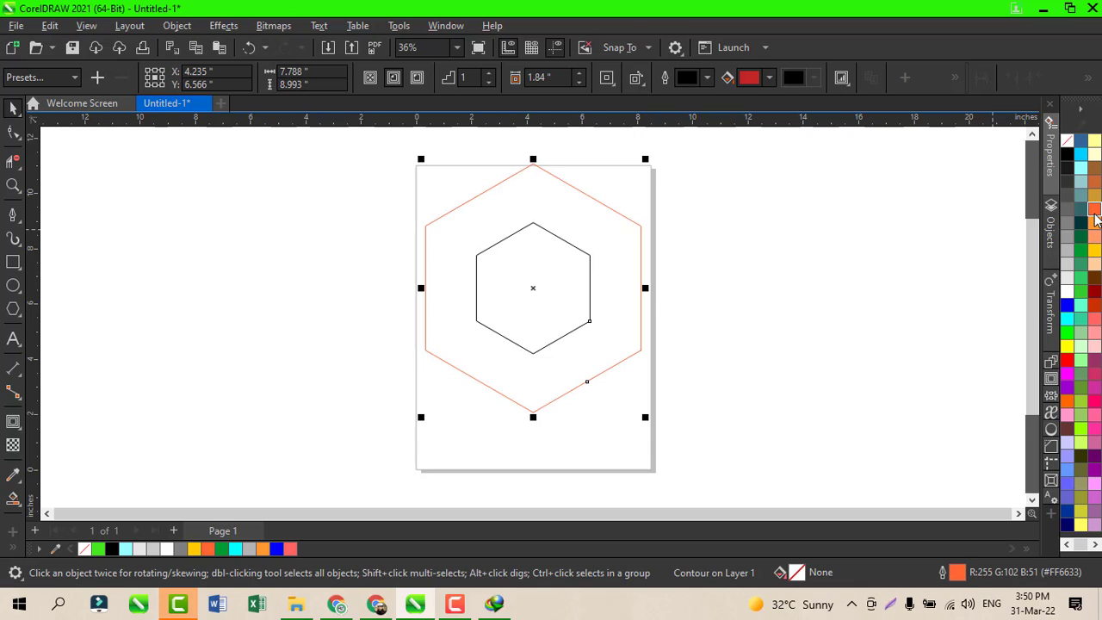
left_click(591, 287)
left_click(871, 261)
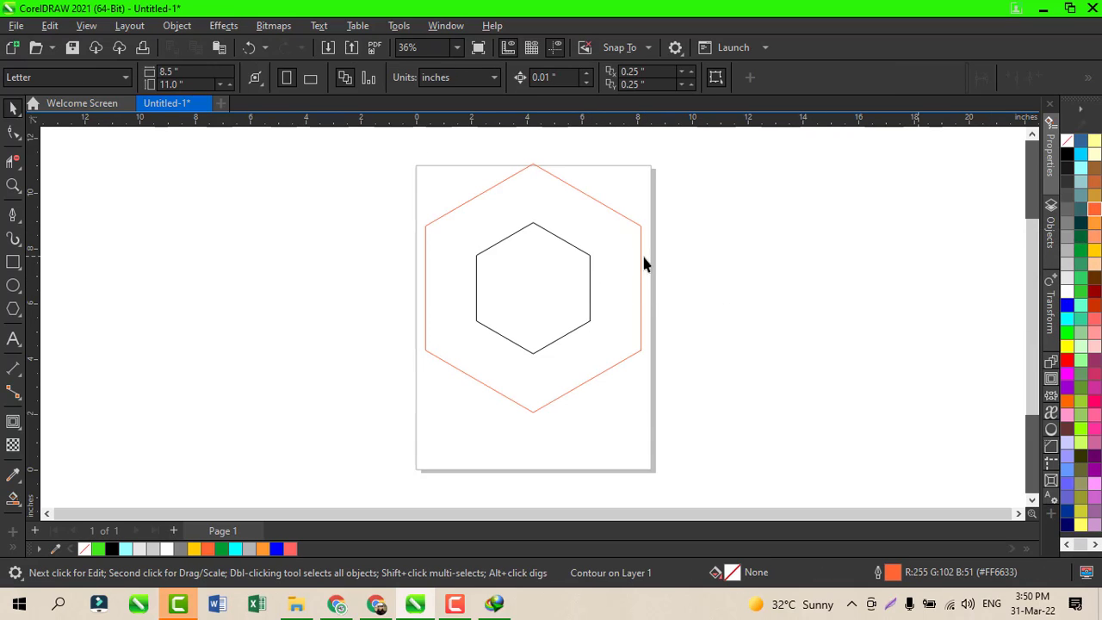
left_click(590, 276)
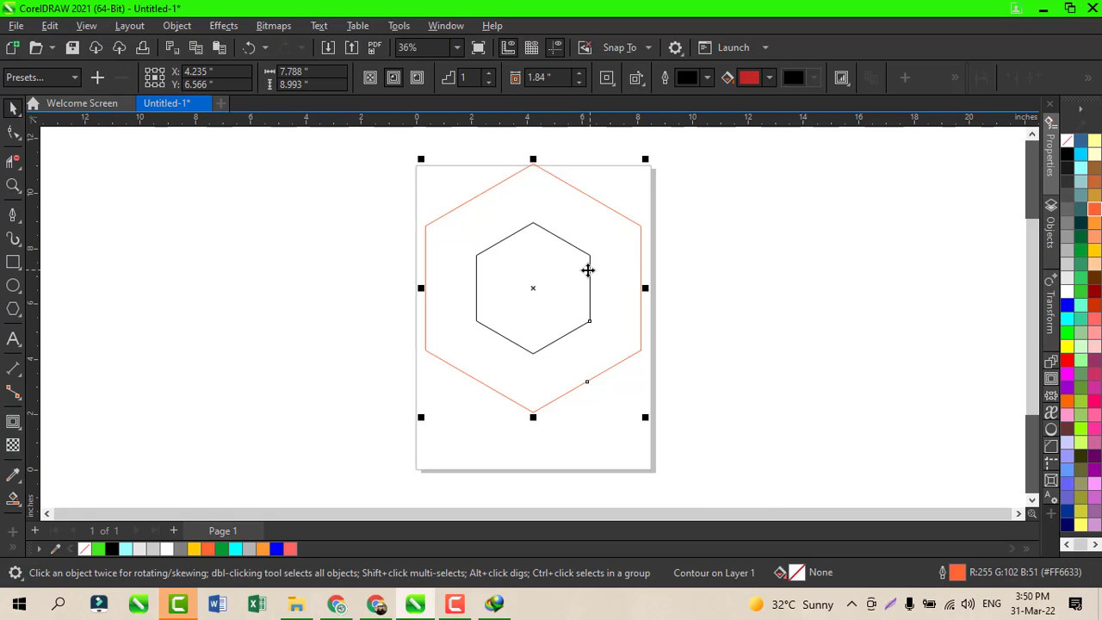
right_click(587, 270)
left_click(618, 286)
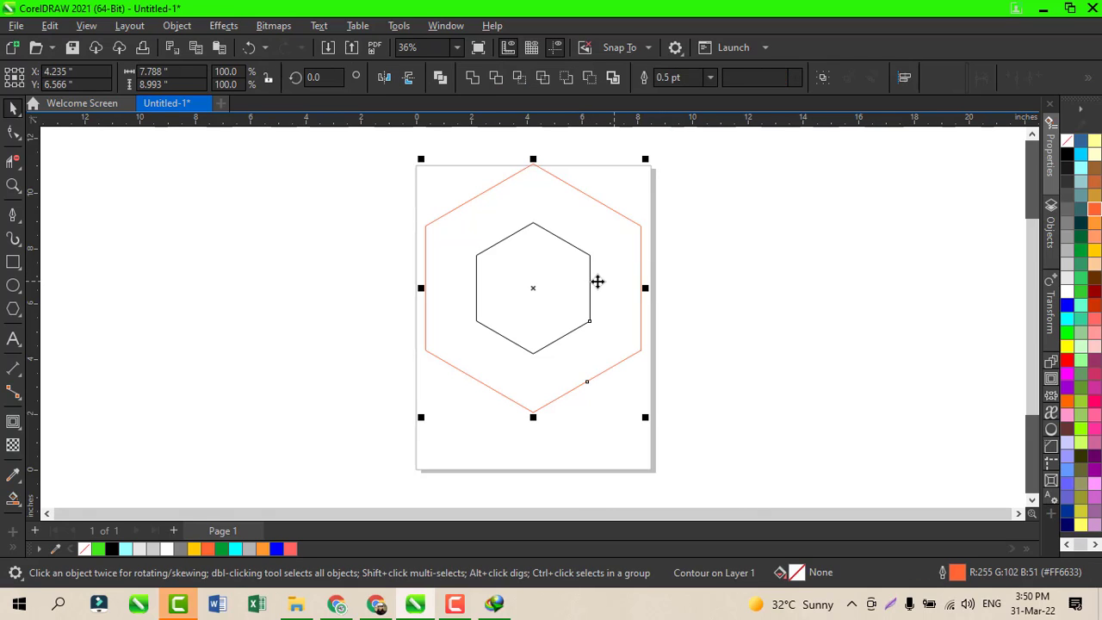
Colour the inner hexagon's outline the same orange, #FF6633
left_click(761, 278)
left_click(589, 287)
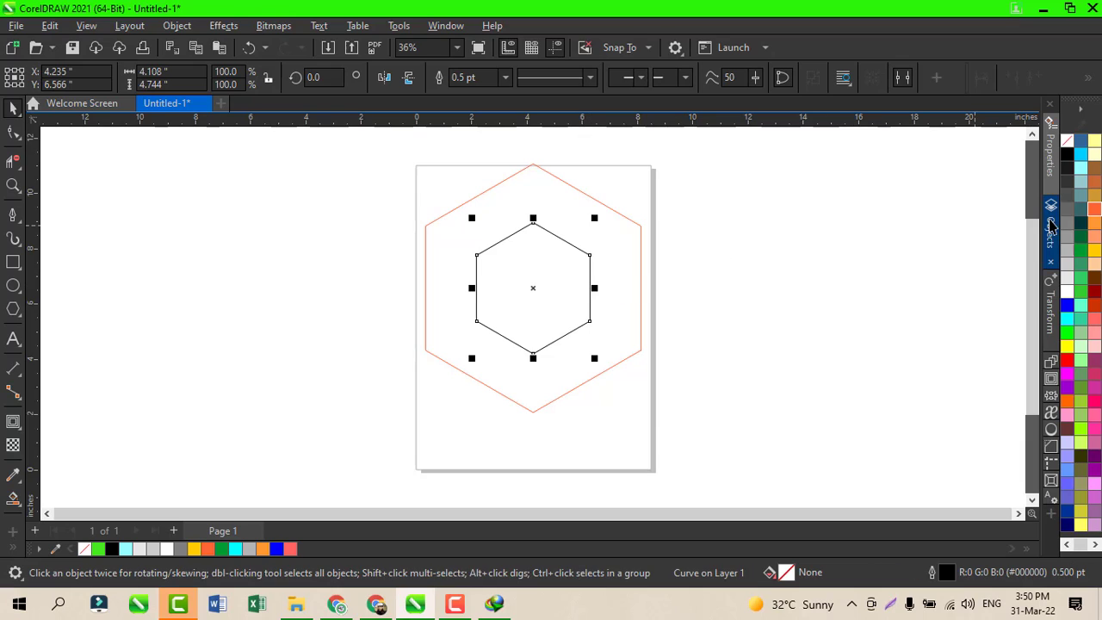
right_click(1094, 209)
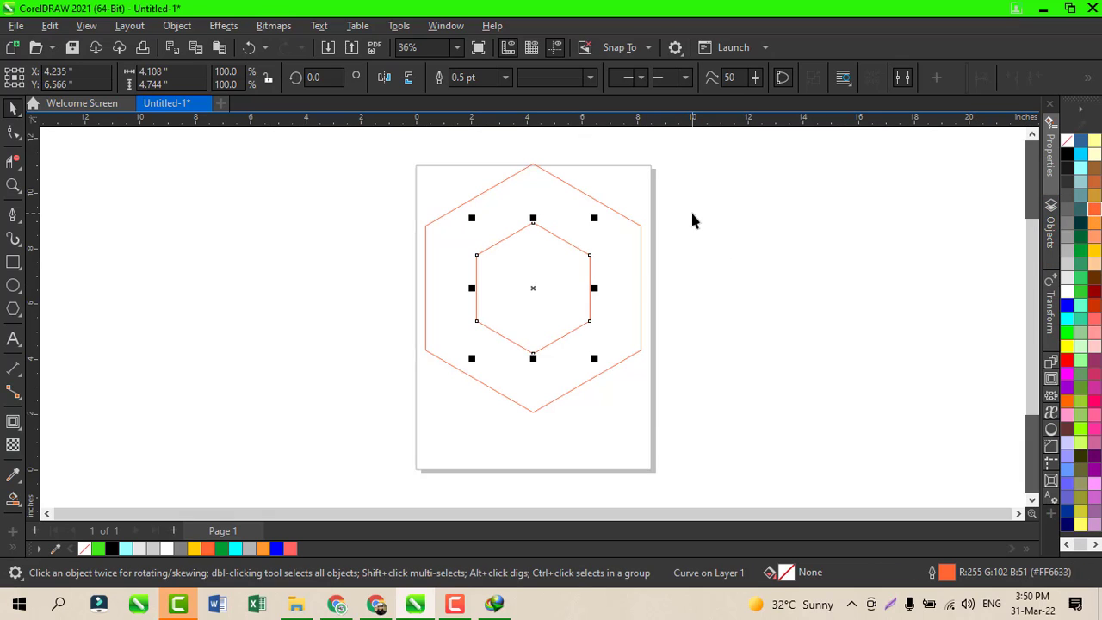
Set the outline width of both hexagons to 8.0 pt
key("ctrl+a")
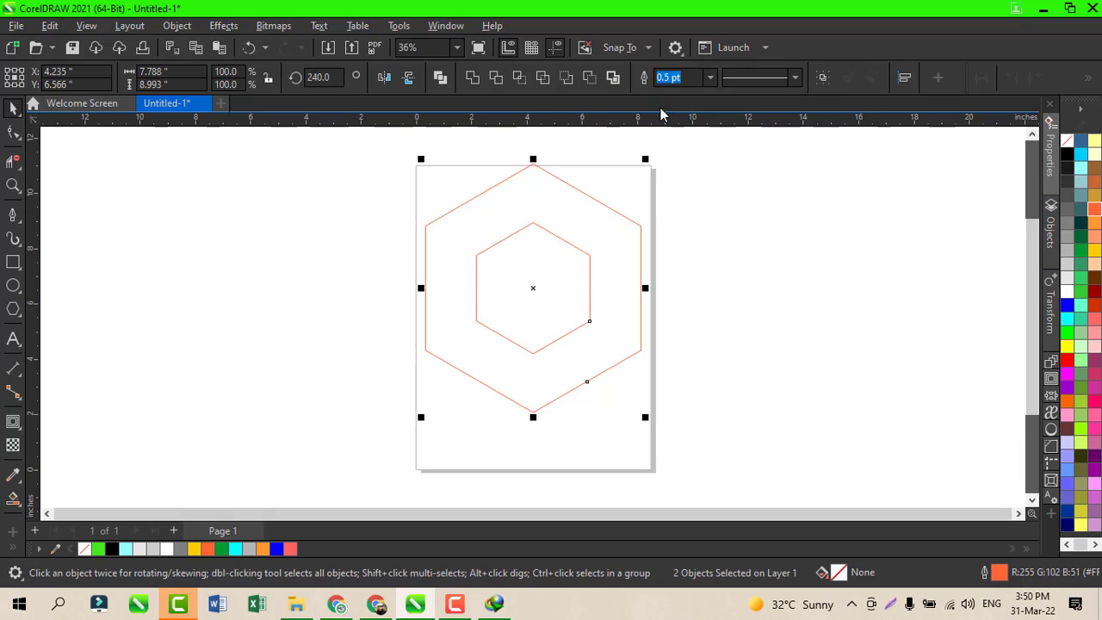
left_click(709, 77)
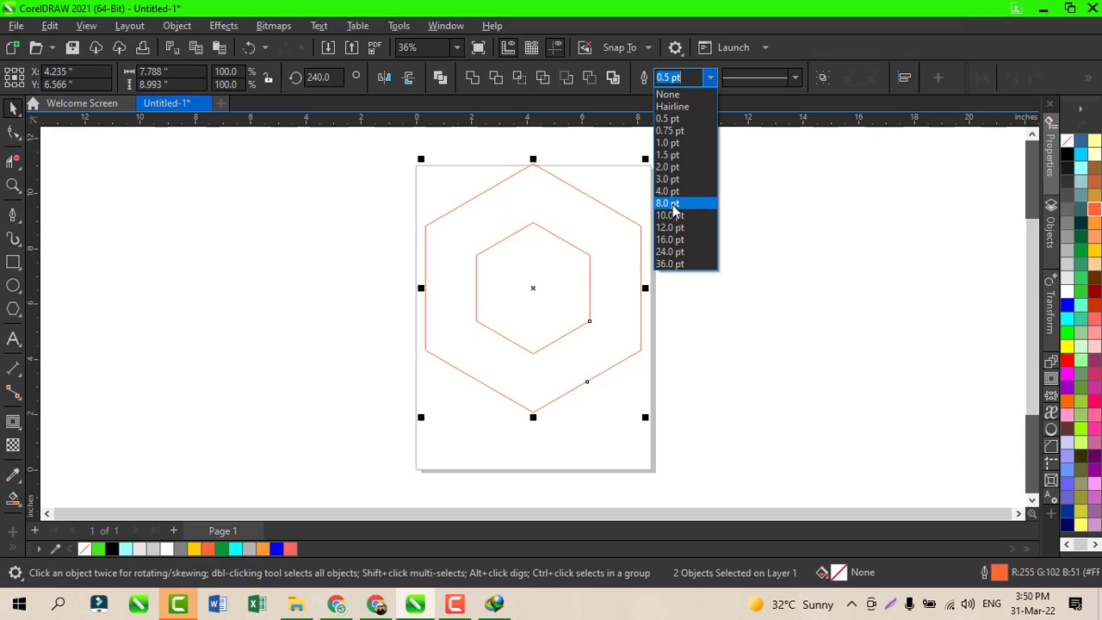
left_click(676, 204)
left_click(745, 253)
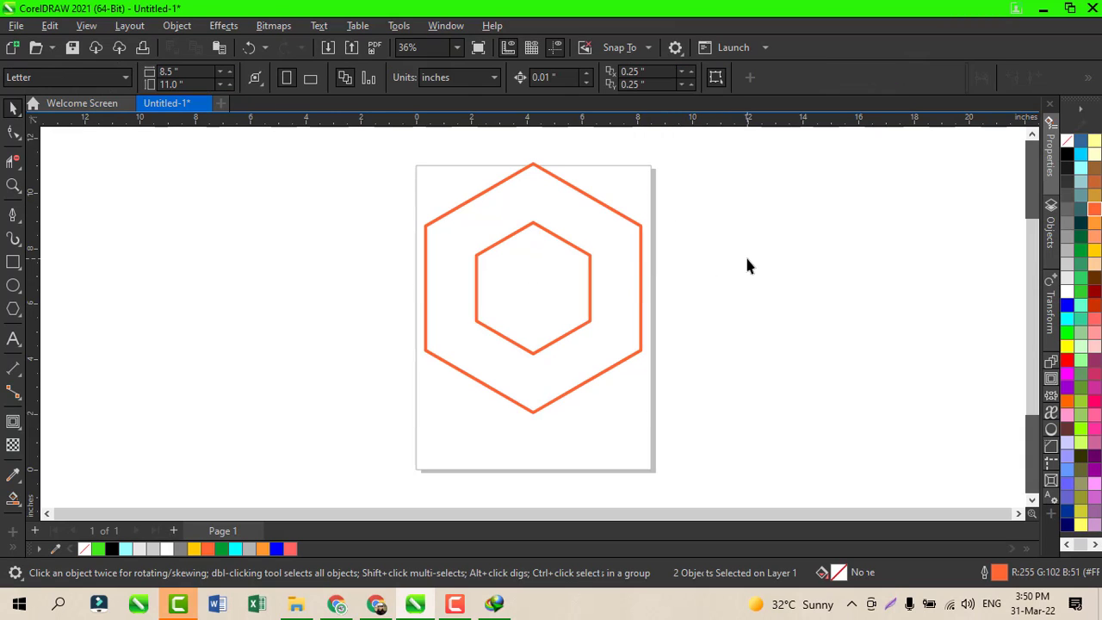
left_click(12, 215)
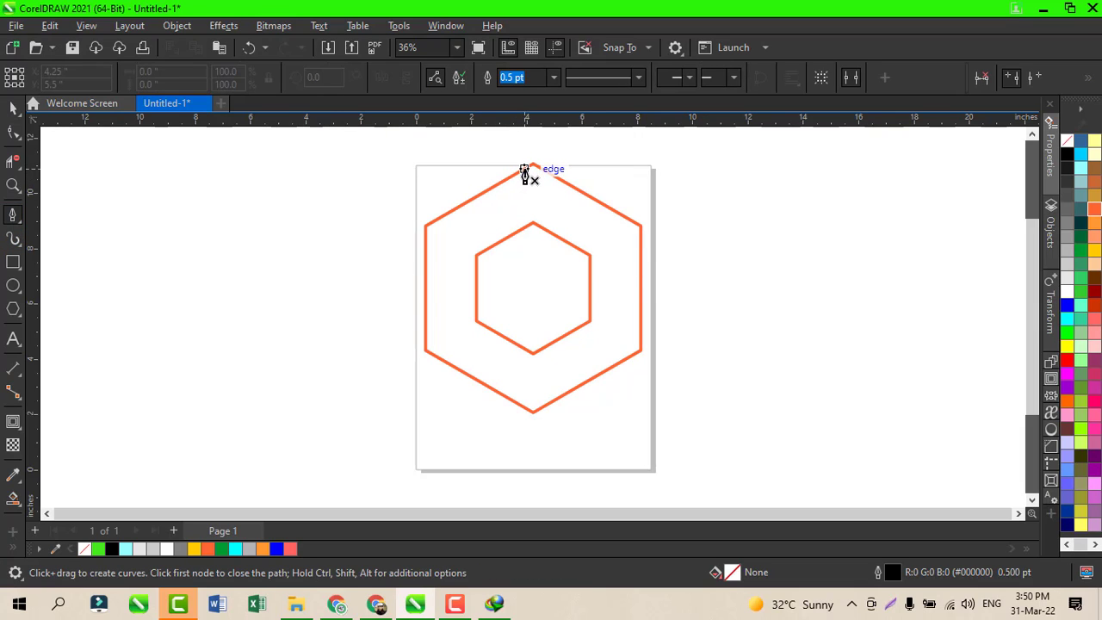
left_click(526, 169)
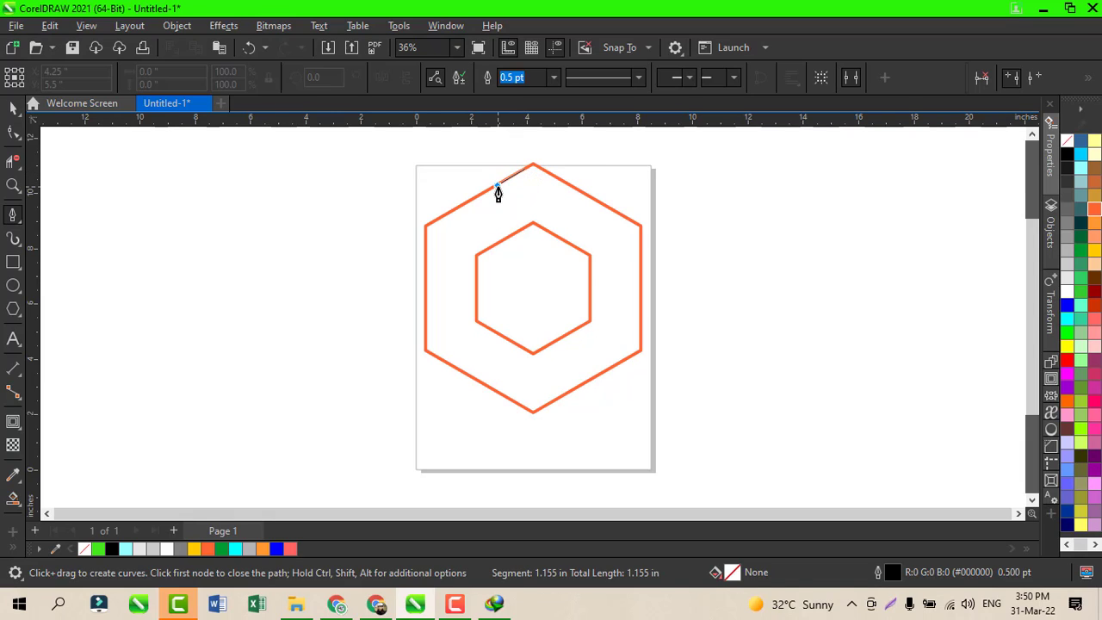
double_click(497, 192)
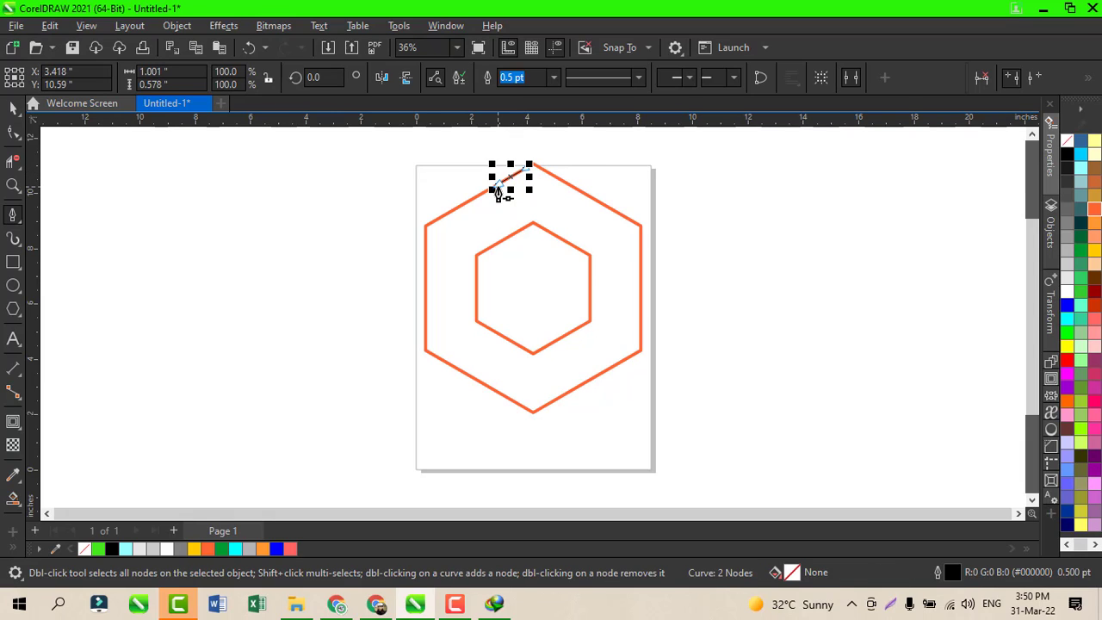
key("ctrl+z")
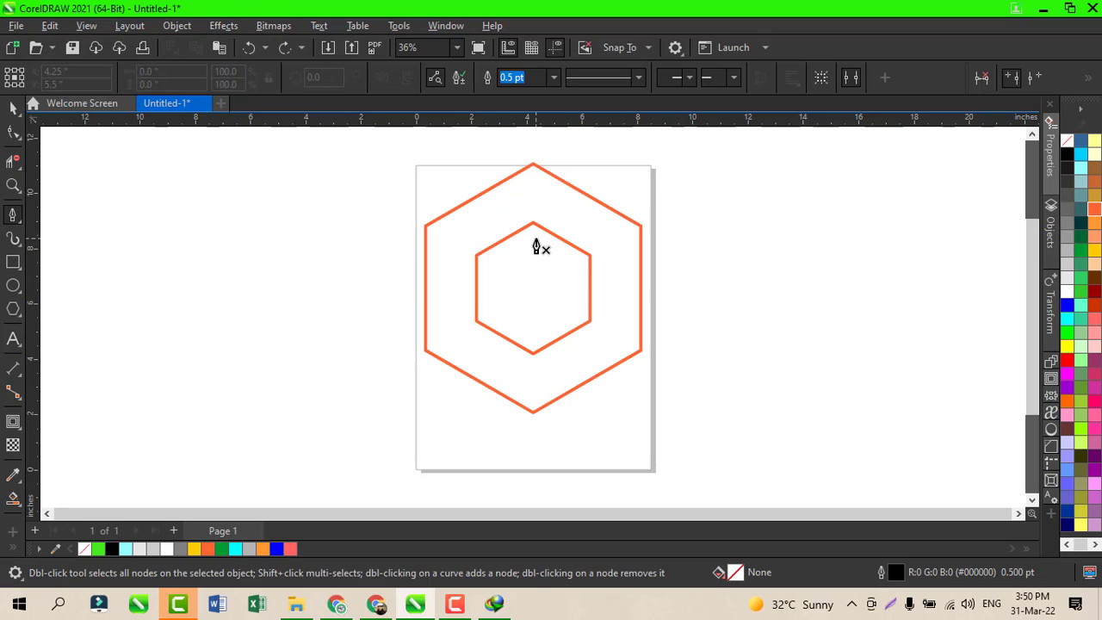
Draw a bent Pen line from the middle of the inner hexagon's left side up to the outer edge and its top corner, 10.0 pt wide
left_click(476, 288)
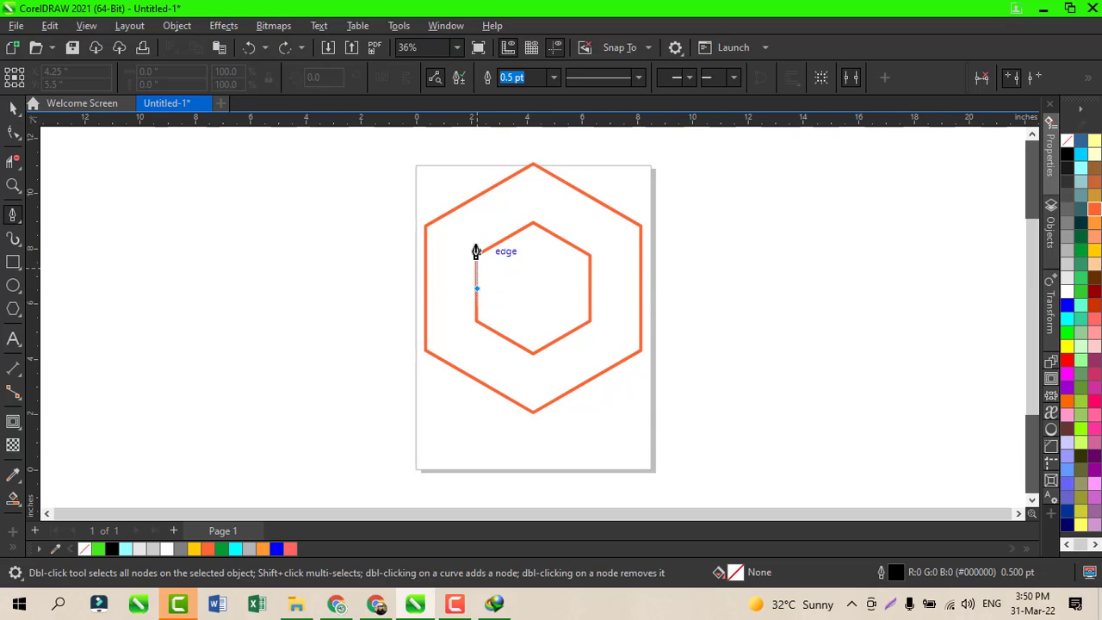
left_click(476, 196)
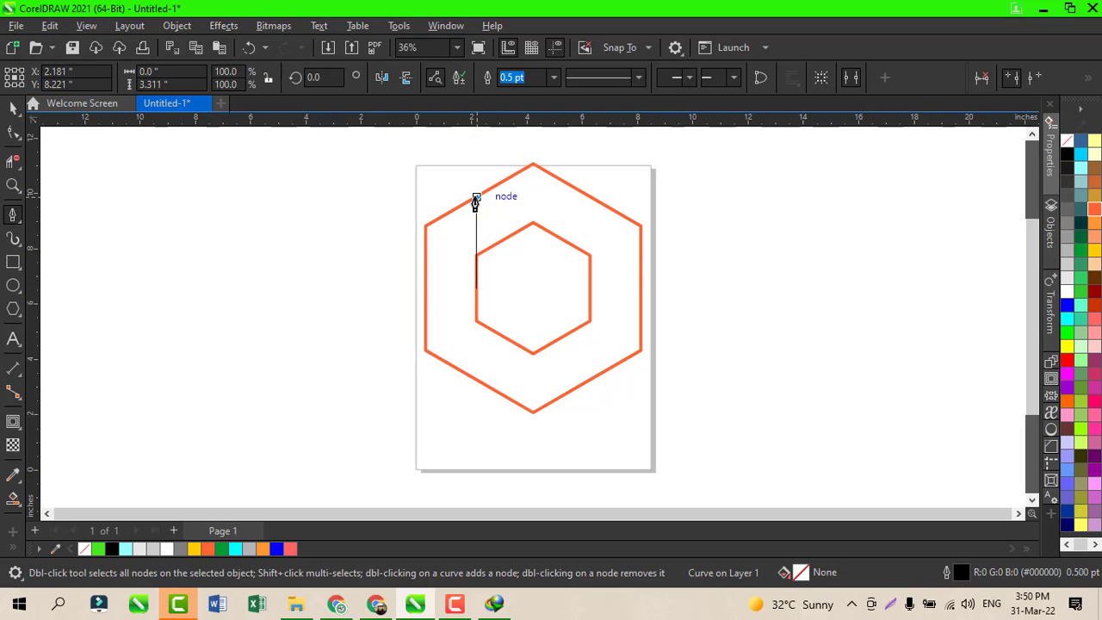
left_click(528, 167)
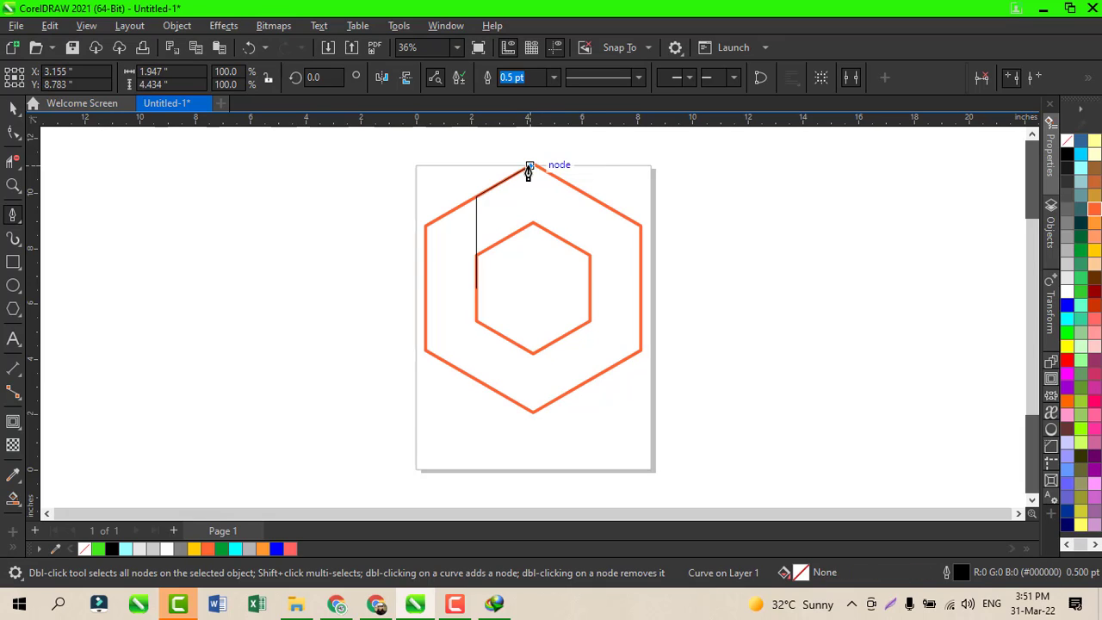
key("Escape")
left_click(551, 78)
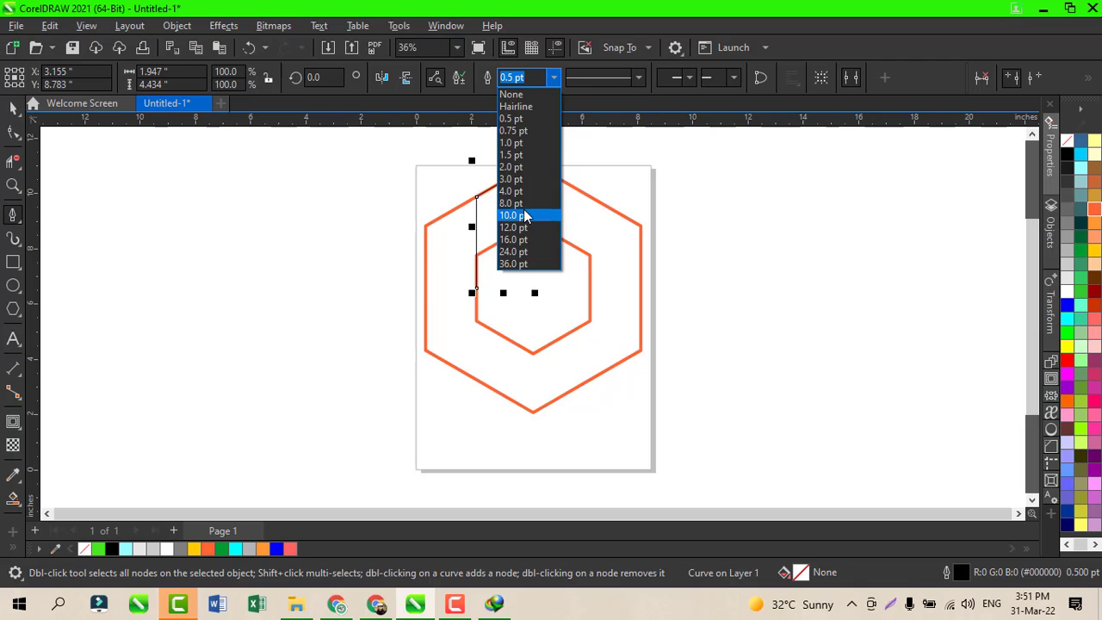
left_click(526, 216)
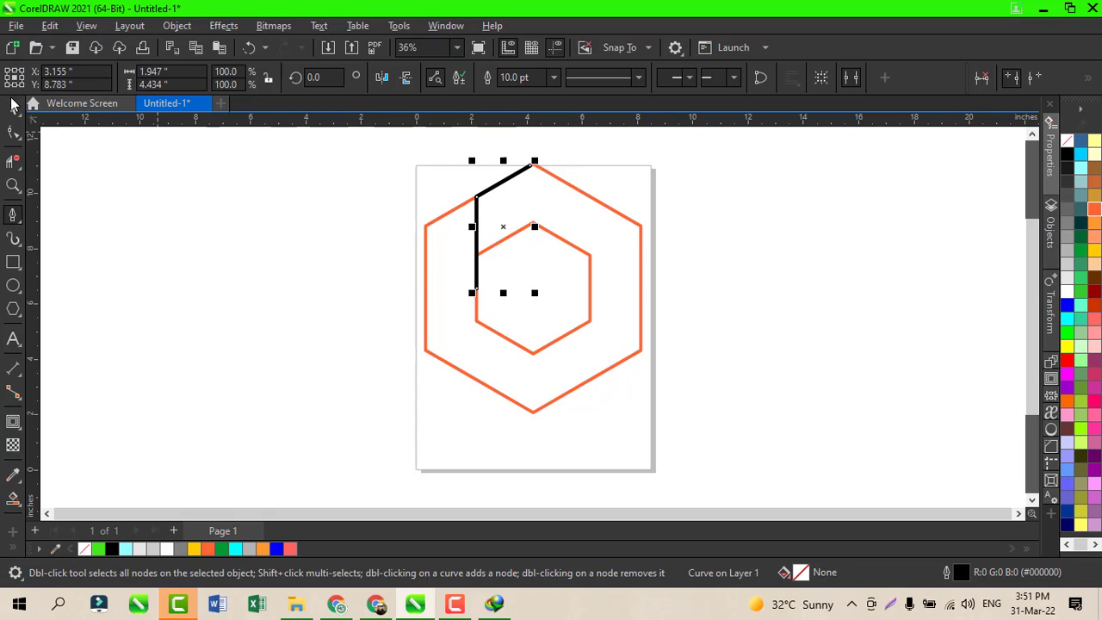
Draw a slanted line about 2.0 by 1.1 inches just below and parallel to the bent line's upper segment, with a 10.0 pt outline
left_click(542, 180)
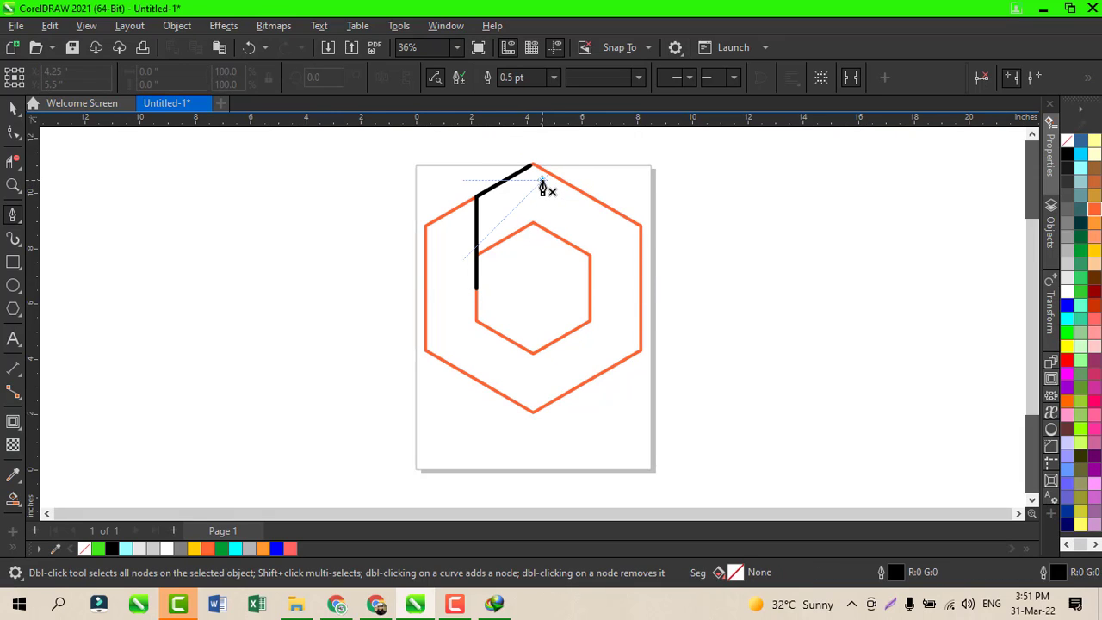
left_click(487, 215)
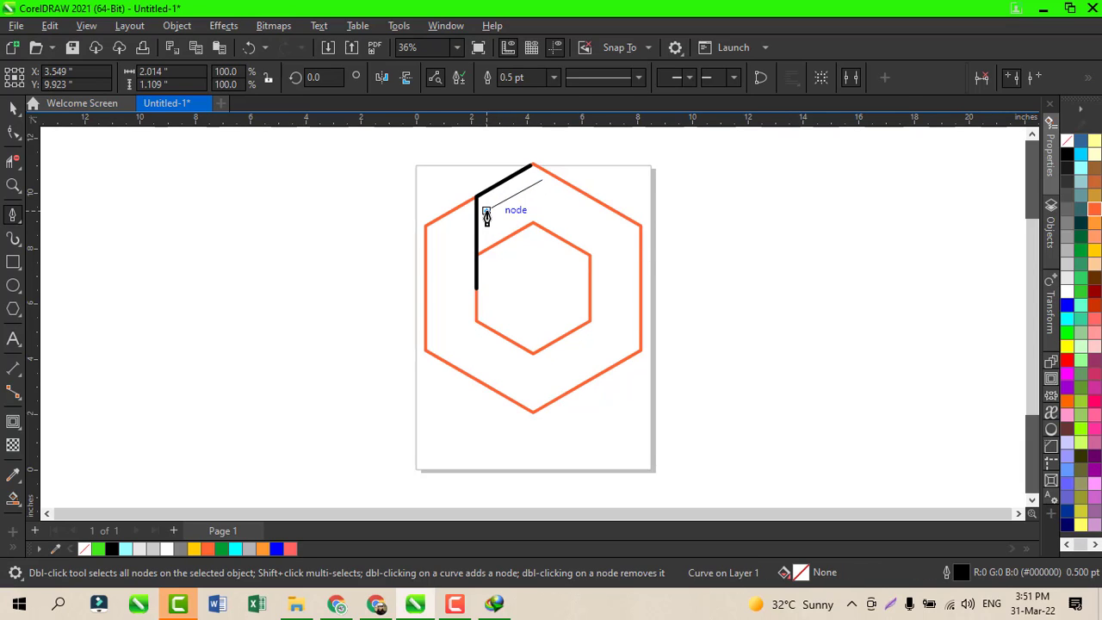
left_click(487, 212)
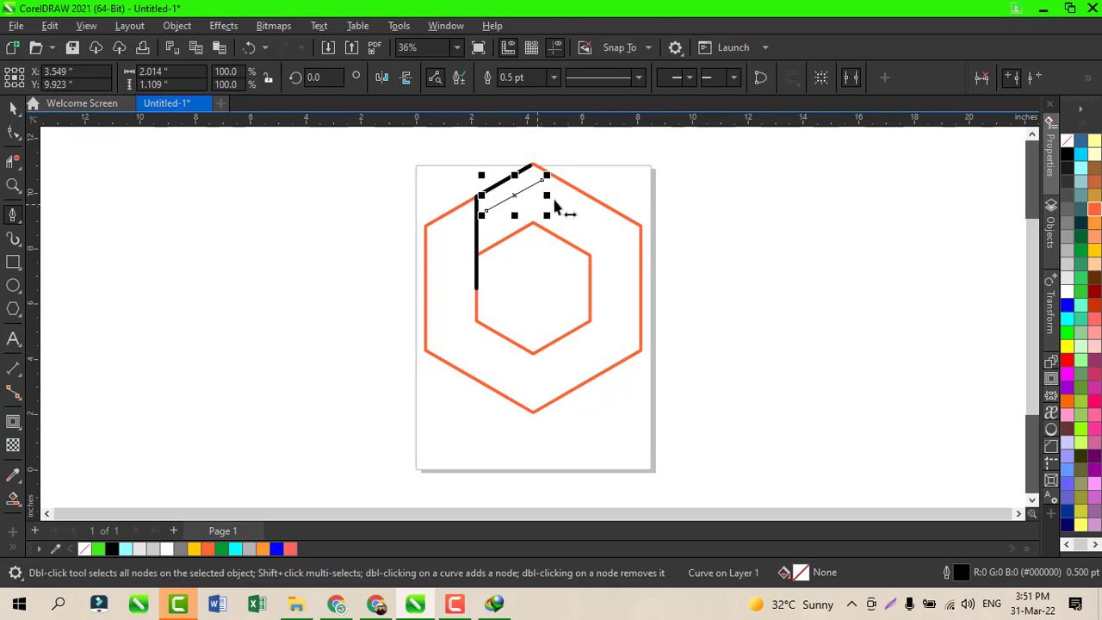
left_click(553, 77)
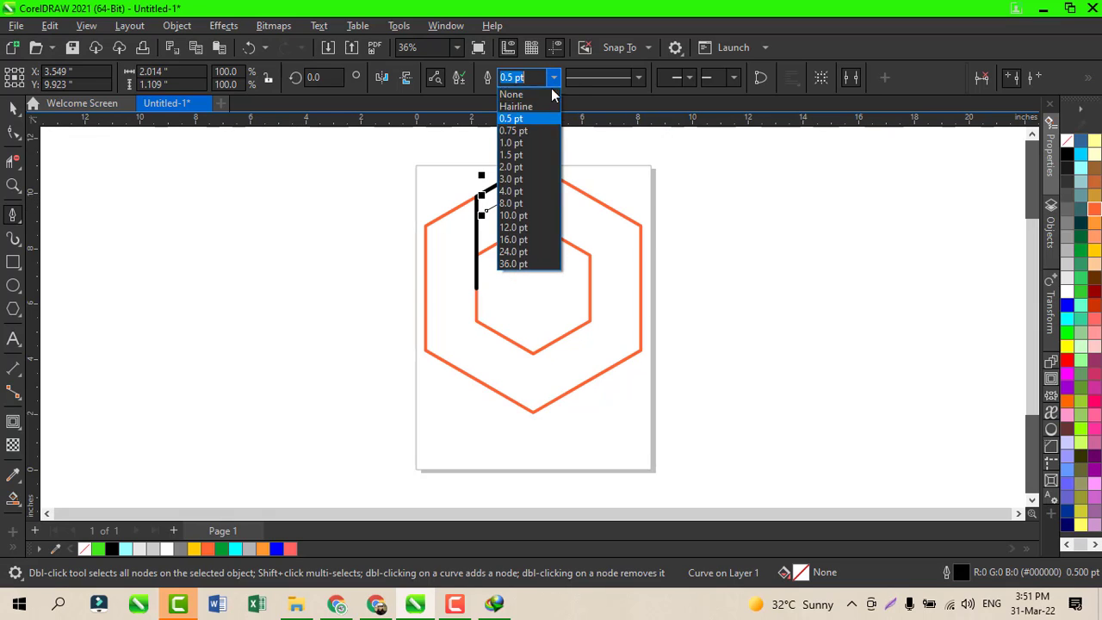
left_click(516, 215)
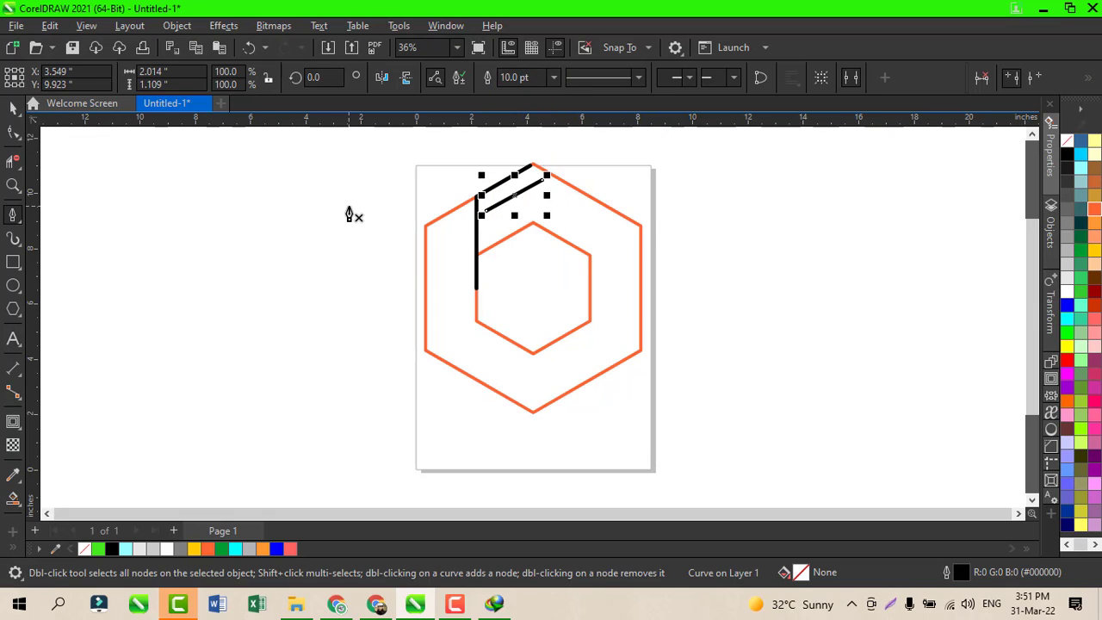
Place a parallel copy of the short slanted line just below it, above the inner hexagon
key("space")
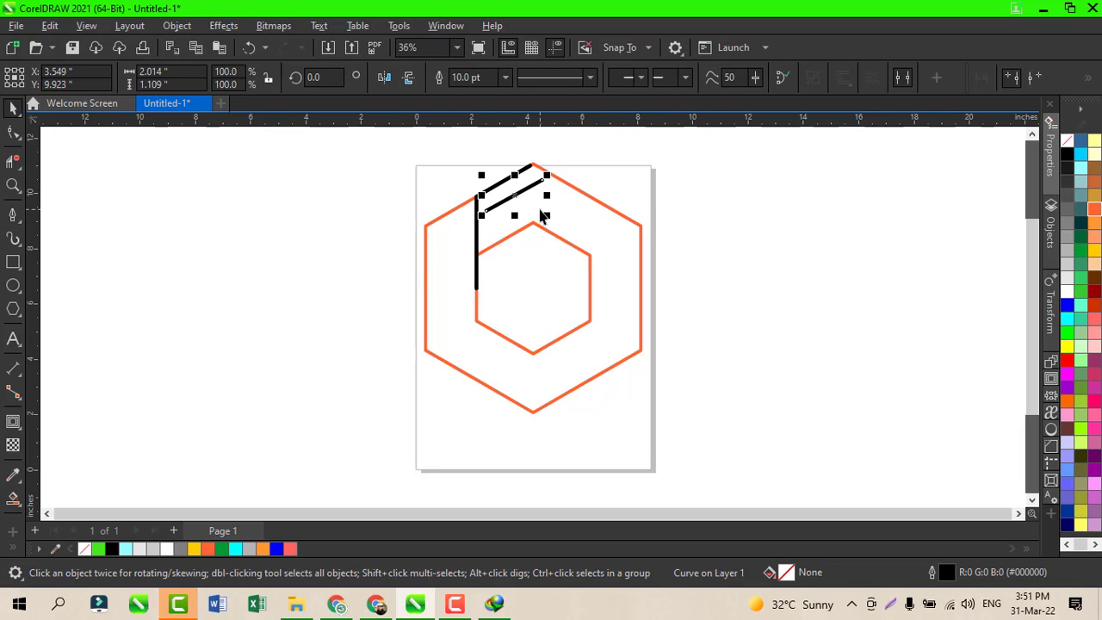
left_click_drag(520, 206, 519, 218)
left_click(625, 175)
left_click(513, 201)
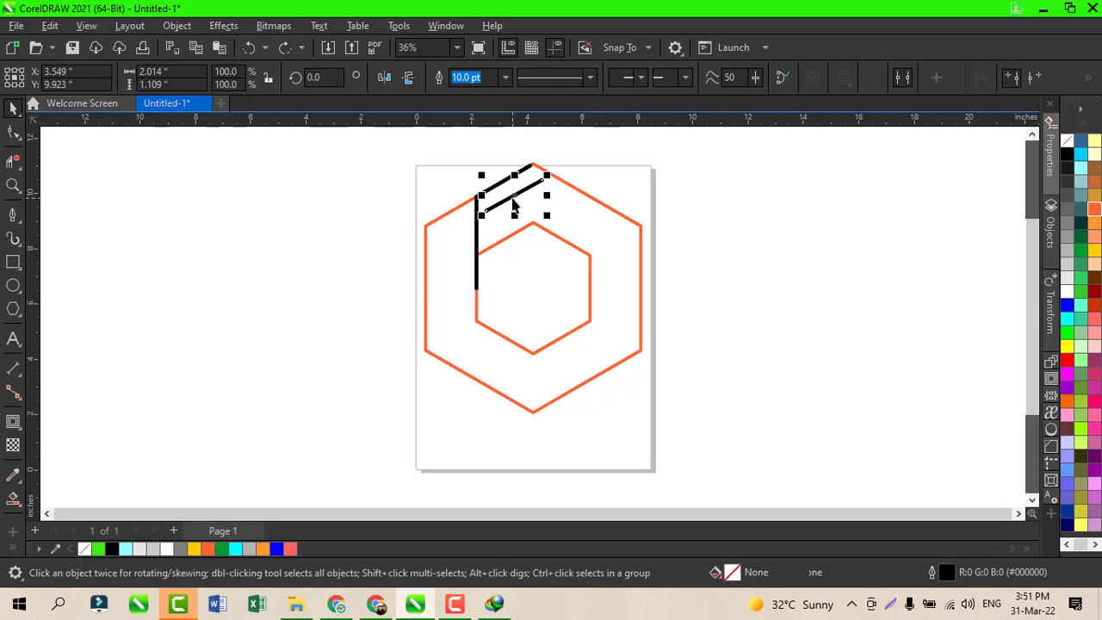
left_click_drag(517, 196, 523, 216)
left_click(667, 229)
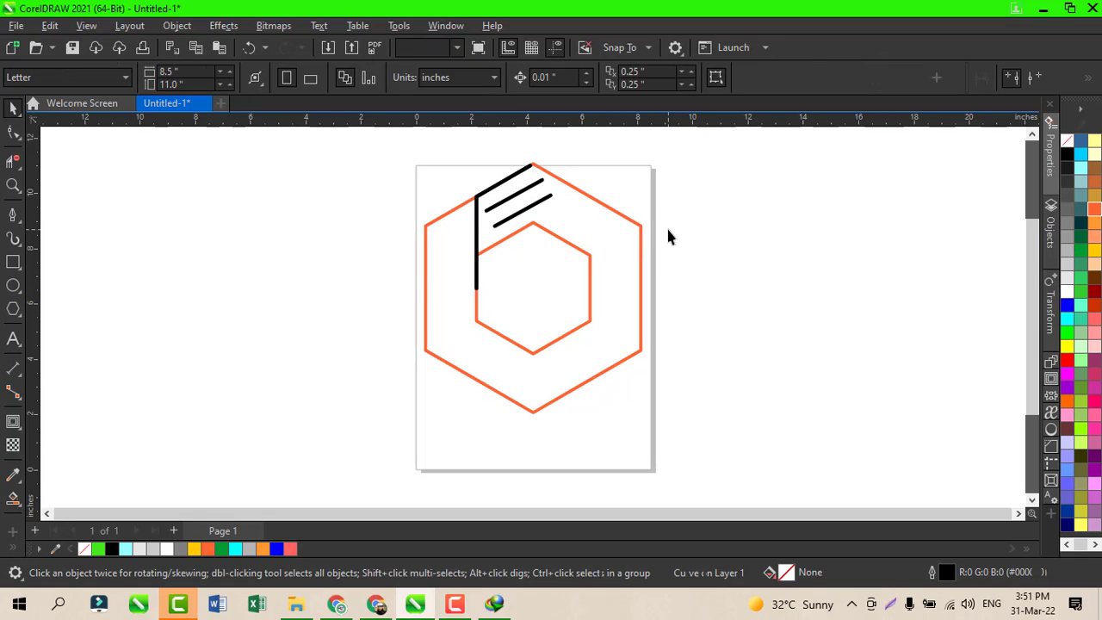
left_click(518, 173)
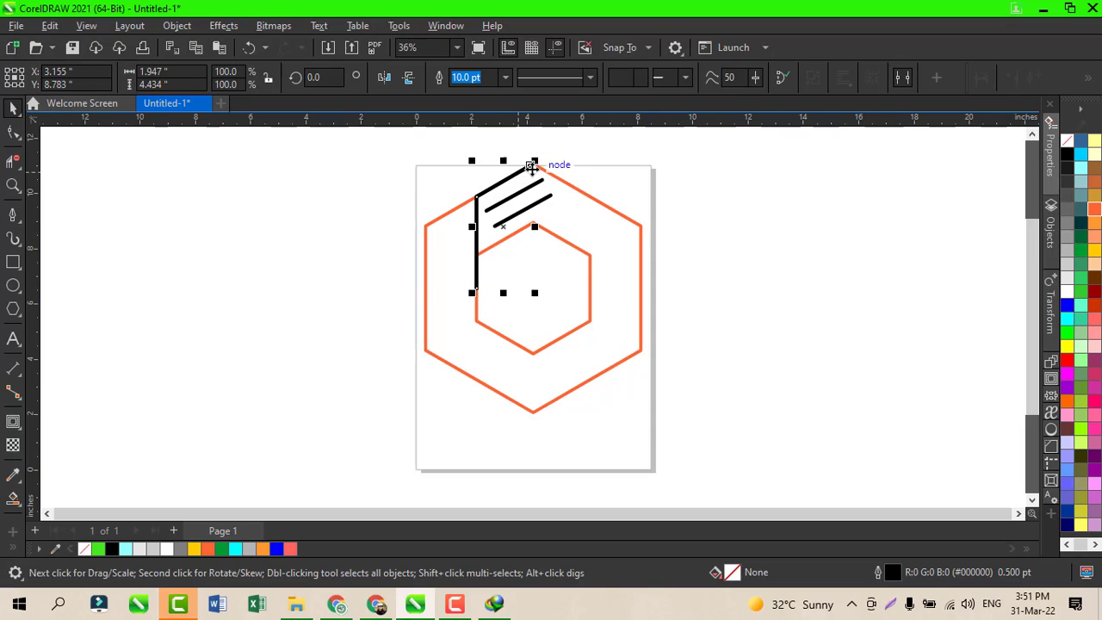
left_click_drag(531, 170, 528, 176)
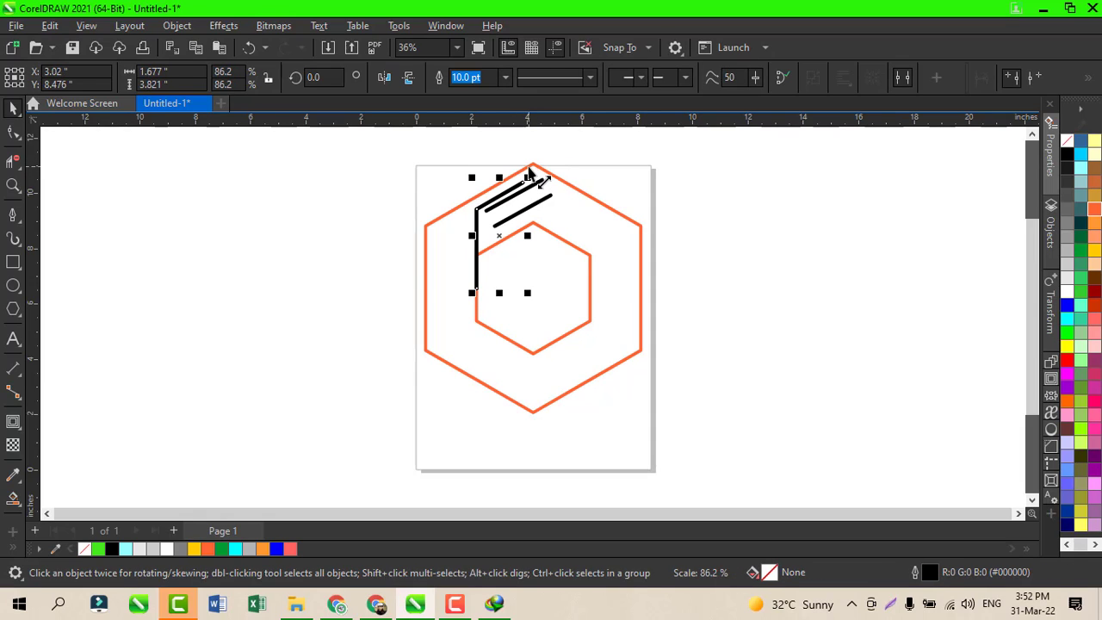
left_click(627, 154)
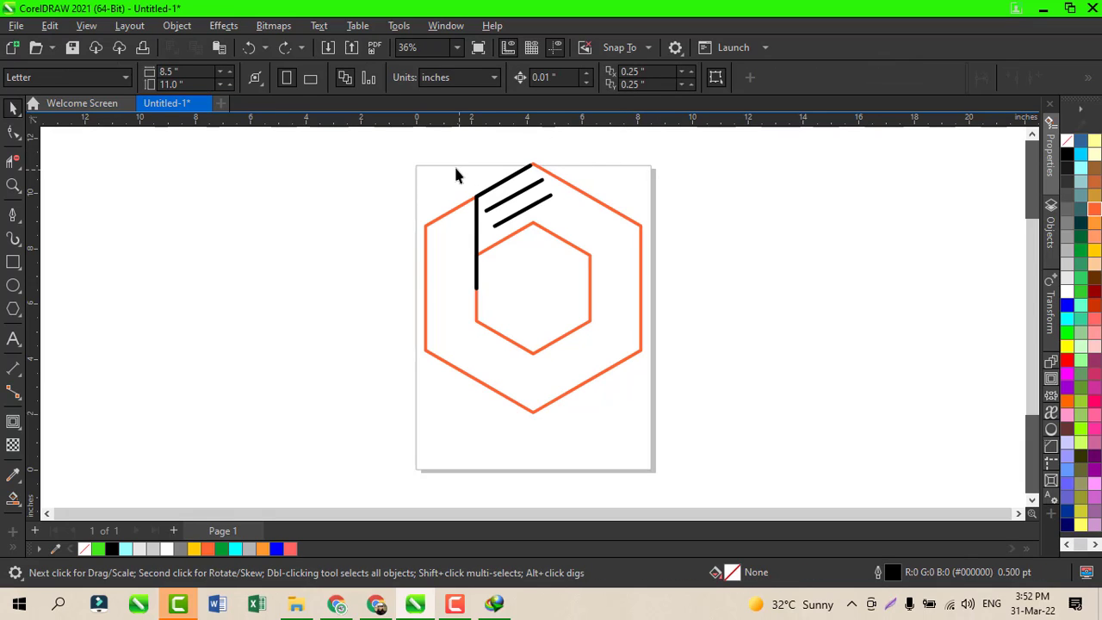
Group the bent line and the two slanted lines into one object
left_click_drag(436, 153, 585, 363)
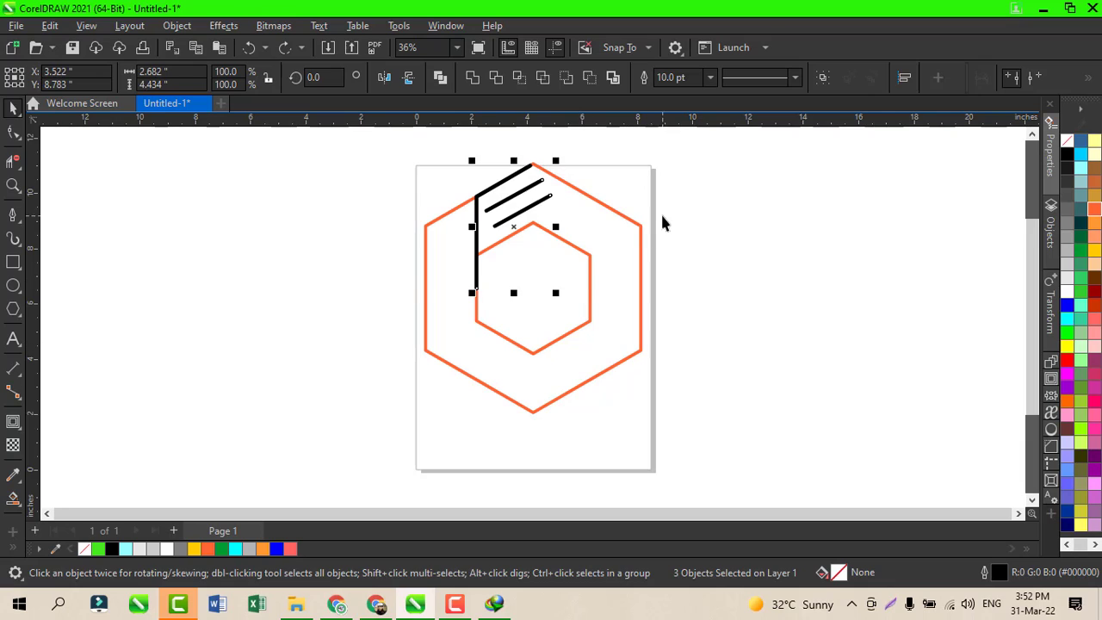
left_click(824, 78)
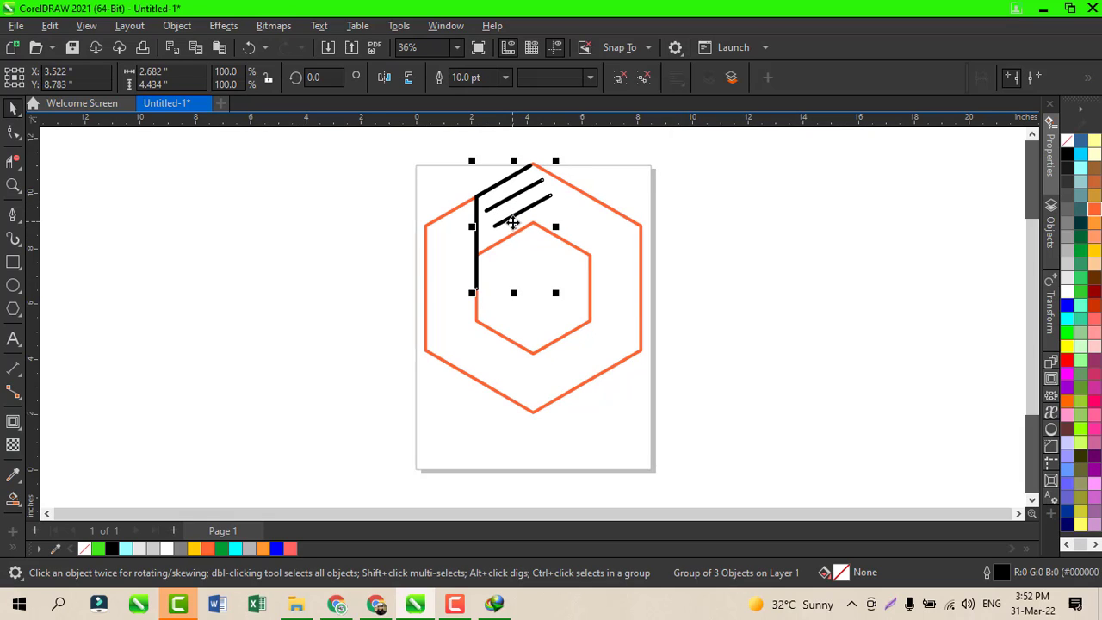
Place rotated copies of the black line group around the hexagons' common center at 60° intervals, making six groups in total
left_click(512, 224)
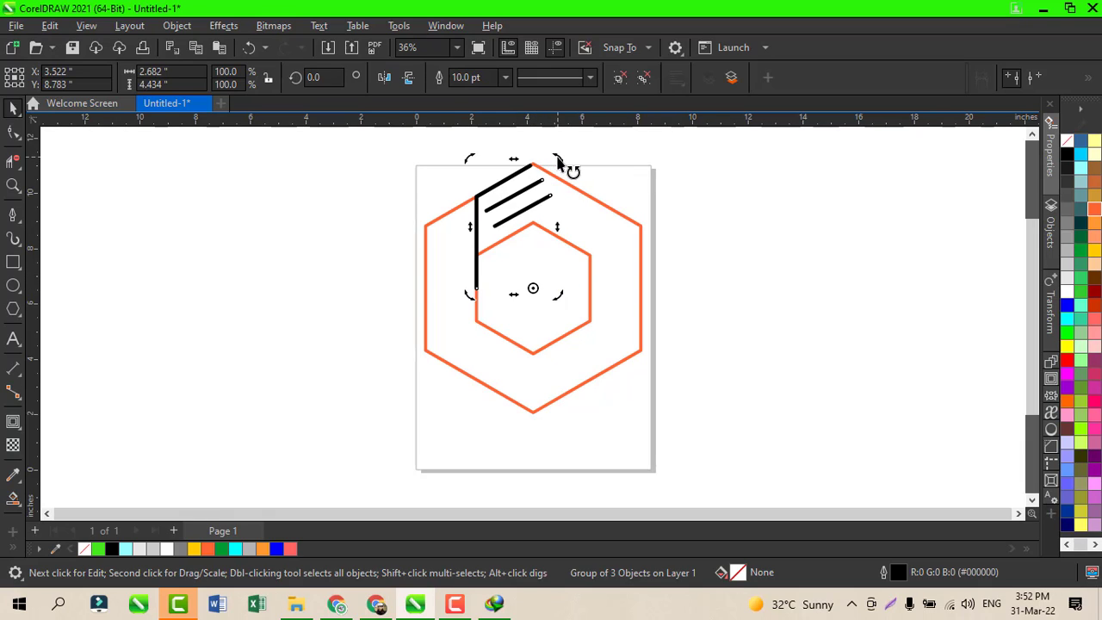
left_click_drag(557, 162, 502, 437)
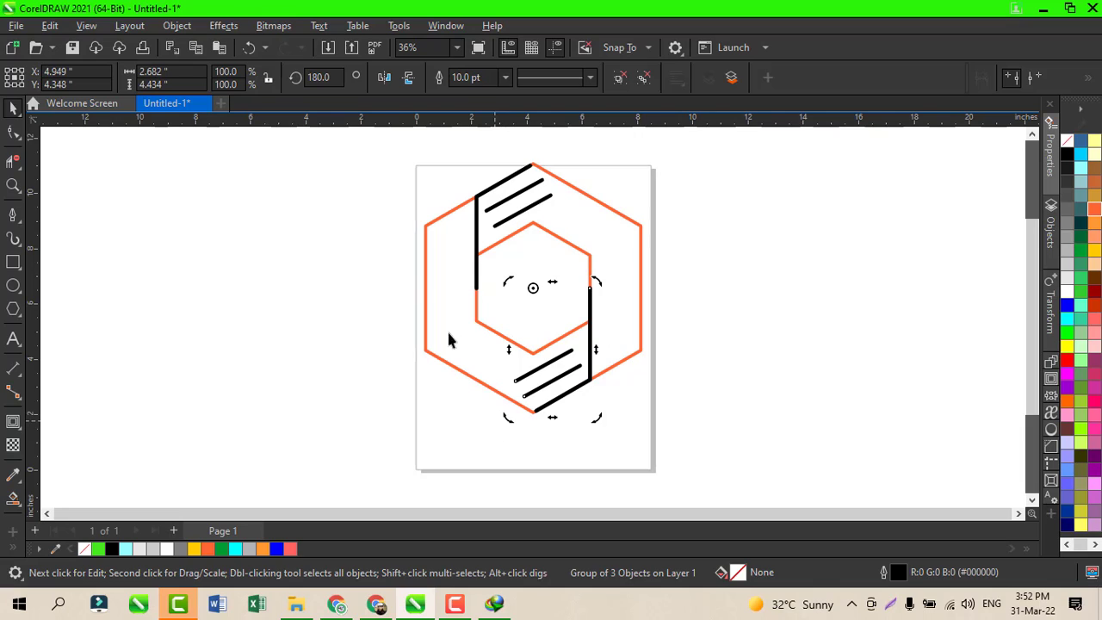
left_click(498, 233, "shift")
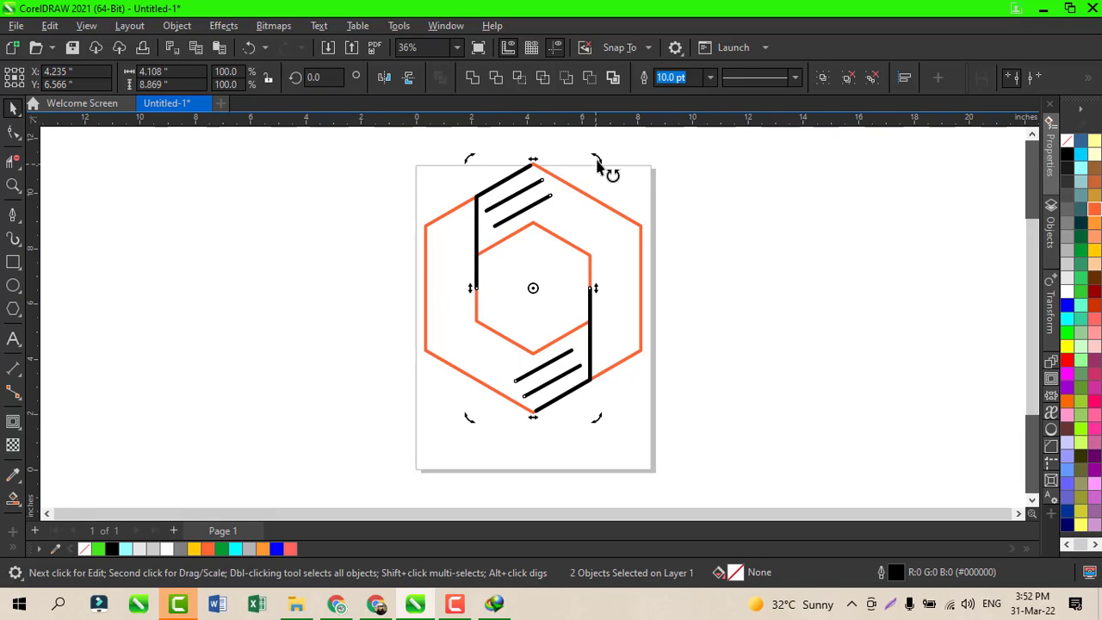
left_click_drag(597, 163, 660, 296)
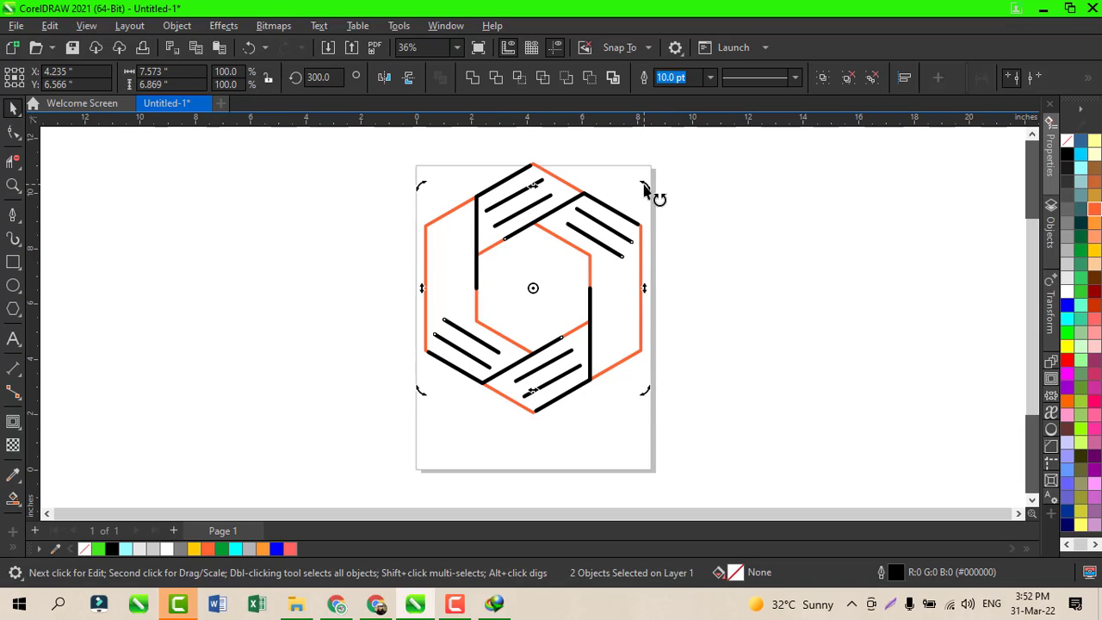
left_click_drag(645, 190, 663, 330)
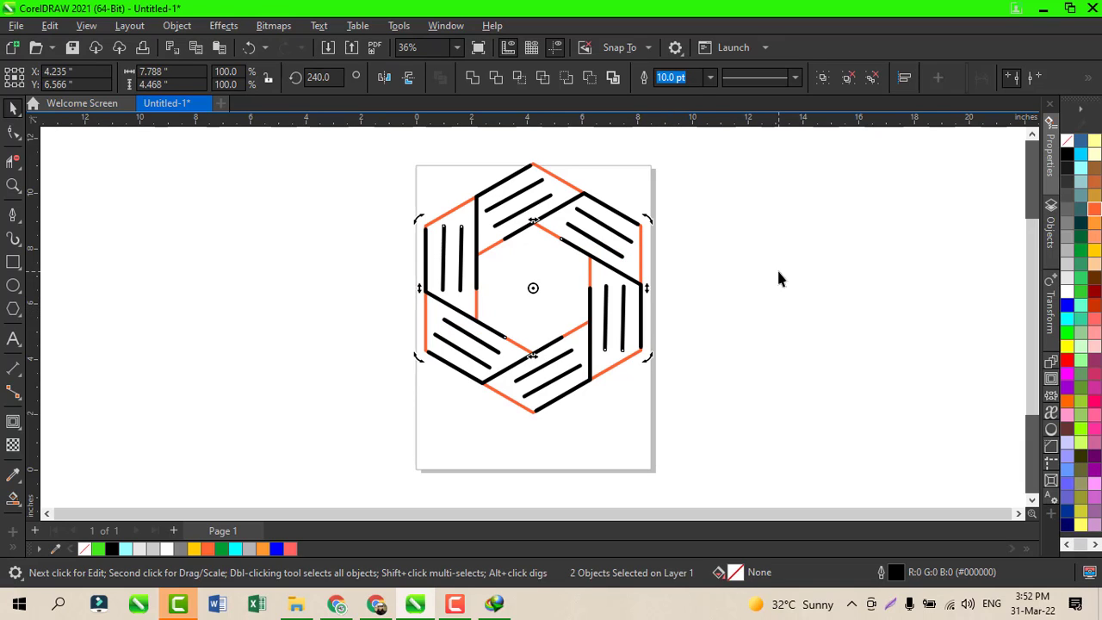
Move the whole design, including both orange guide hexagons, off the page to its left side
left_click(465, 164)
mouse_move(362, 141)
left_mouse_down()
mouse_move(393, 216)
mouse_move(592, 387)
mouse_move(678, 437)
left_mouse_up()
left_click_drag(543, 288, 305, 287)
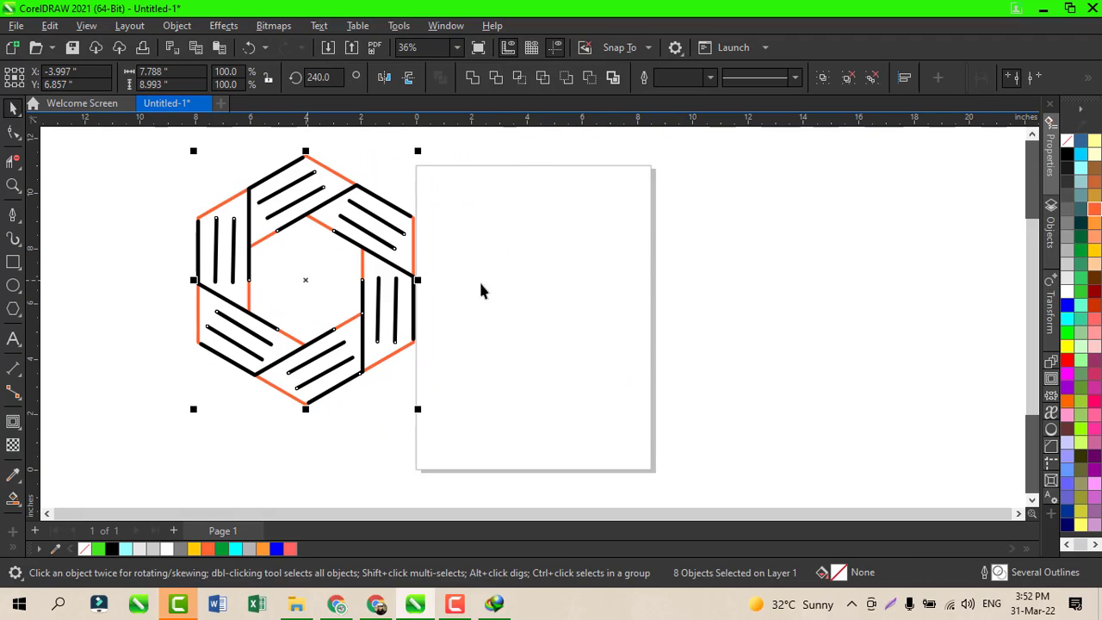
left_click(508, 287)
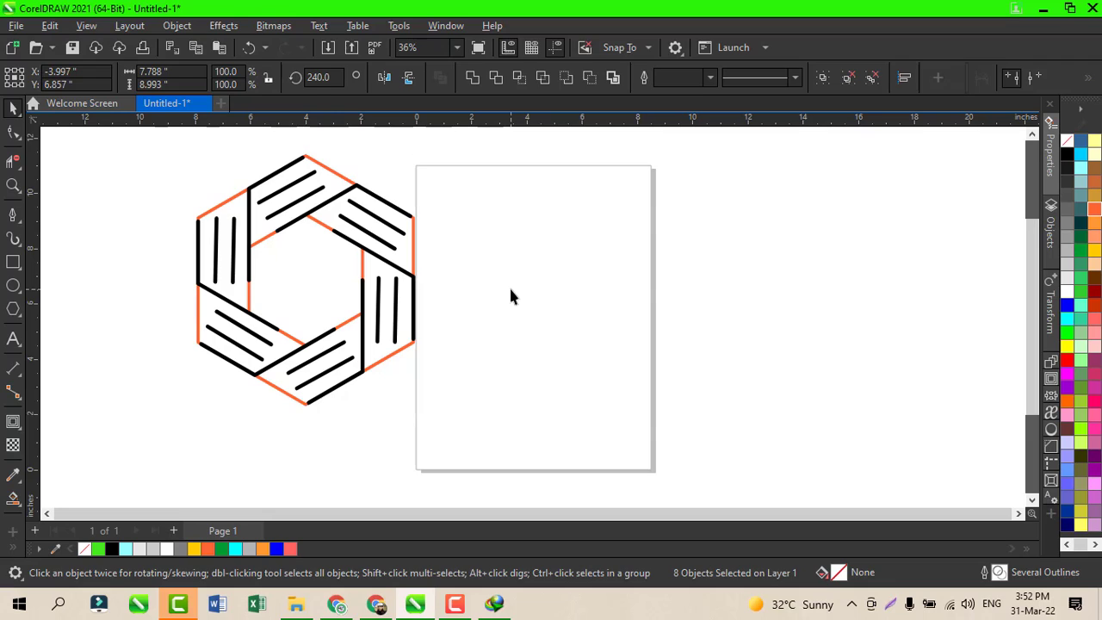
Move the six black line groups off the guide hexagons to the page's right edge and set their outline width to 16.0 pt
left_click(379, 321)
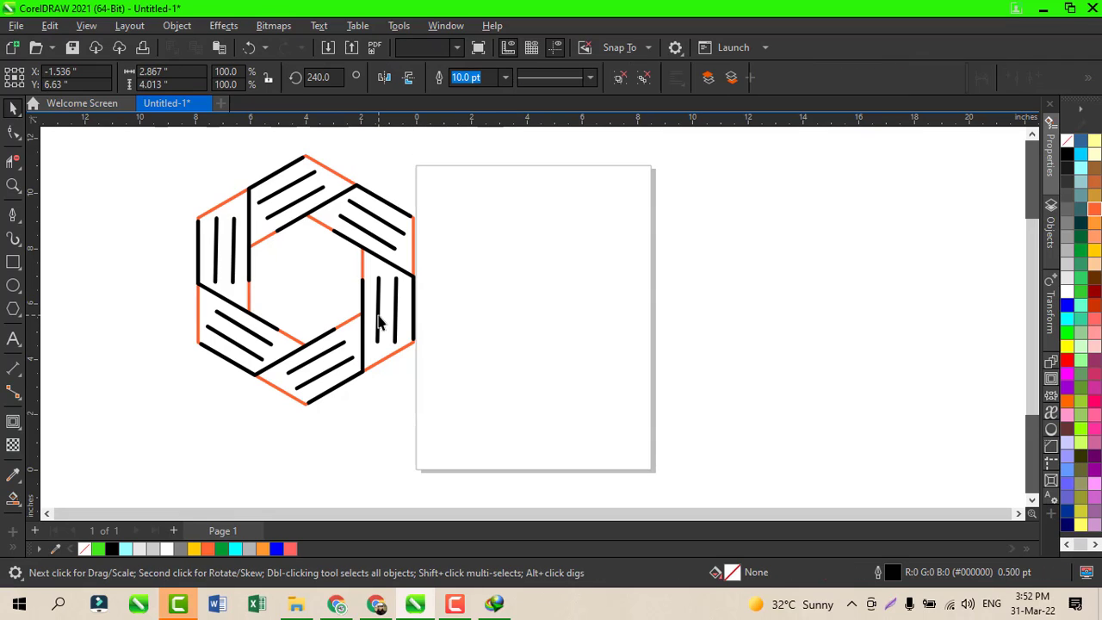
left_click(353, 231, "shift")
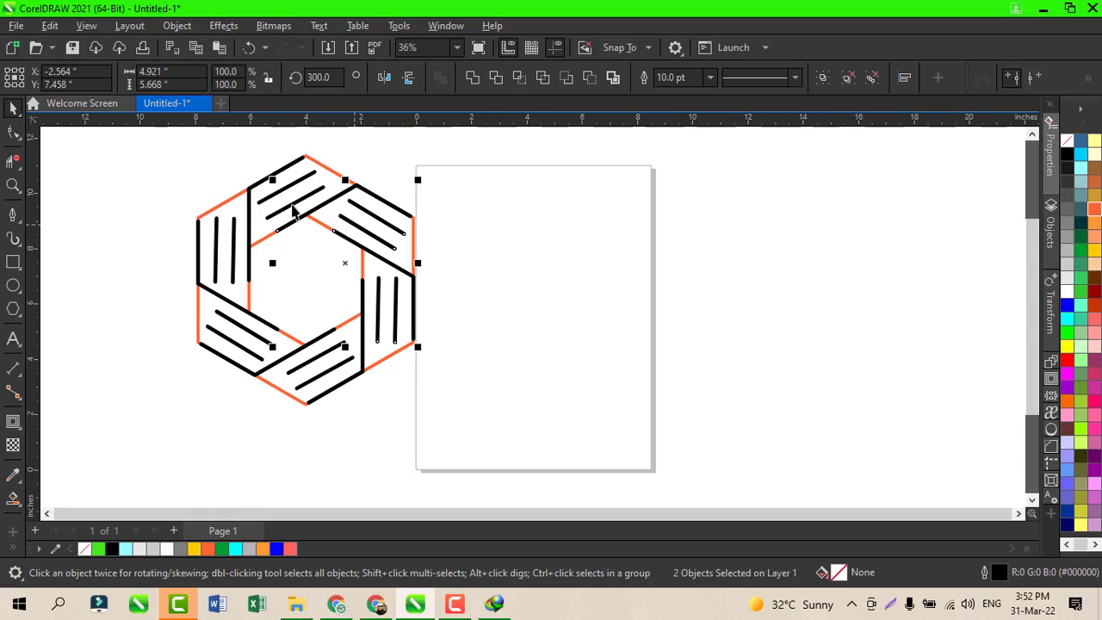
left_click(237, 243, "shift")
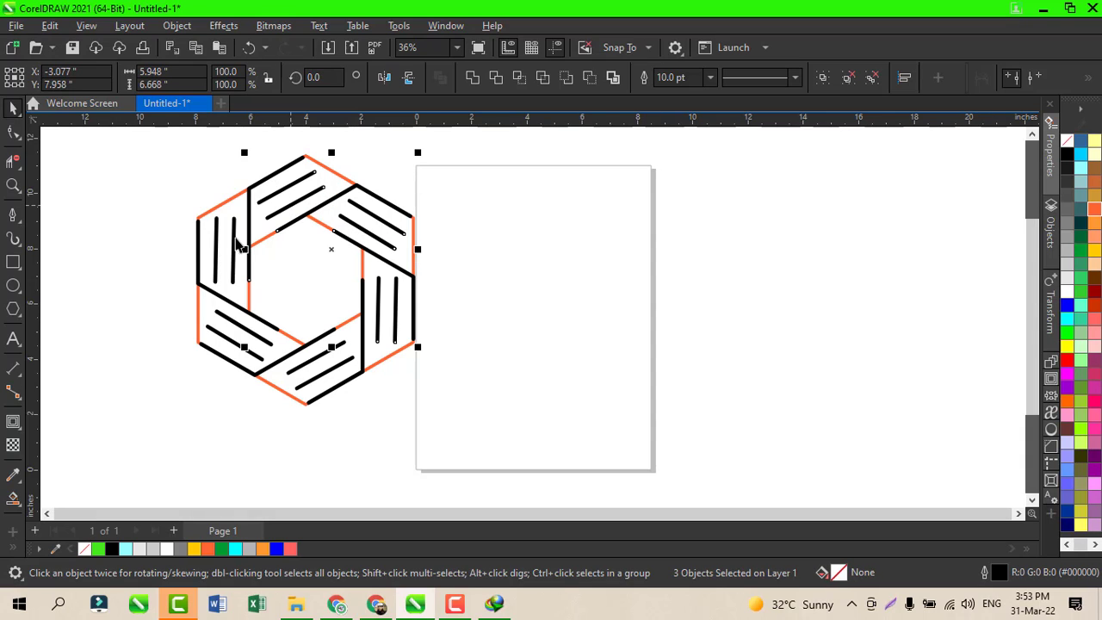
left_click(236, 245, "shift")
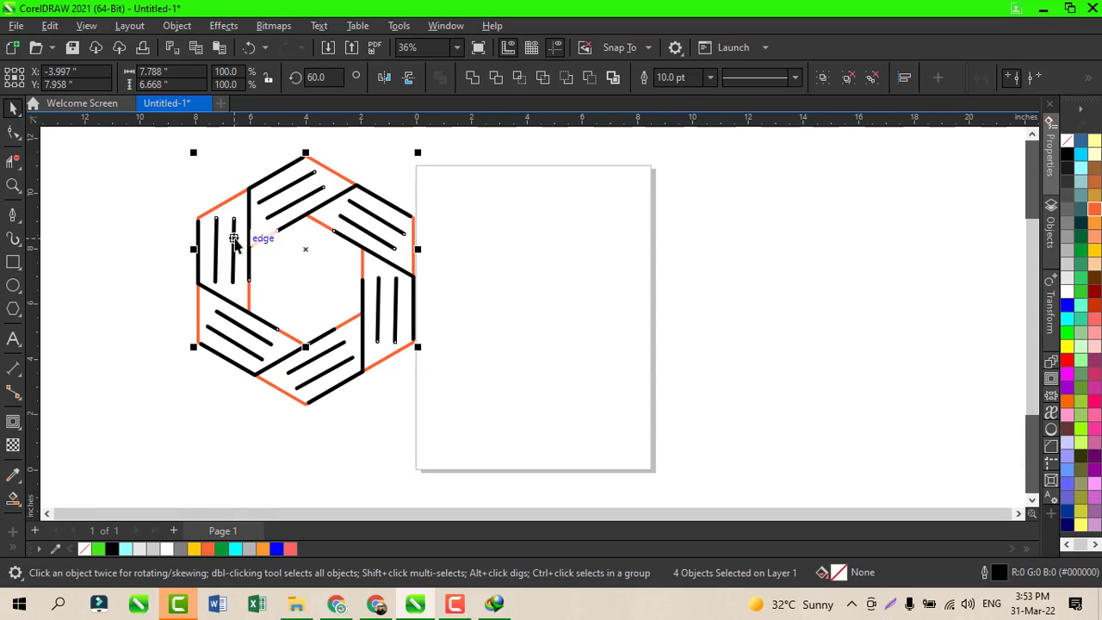
left_click(263, 323, "shift")
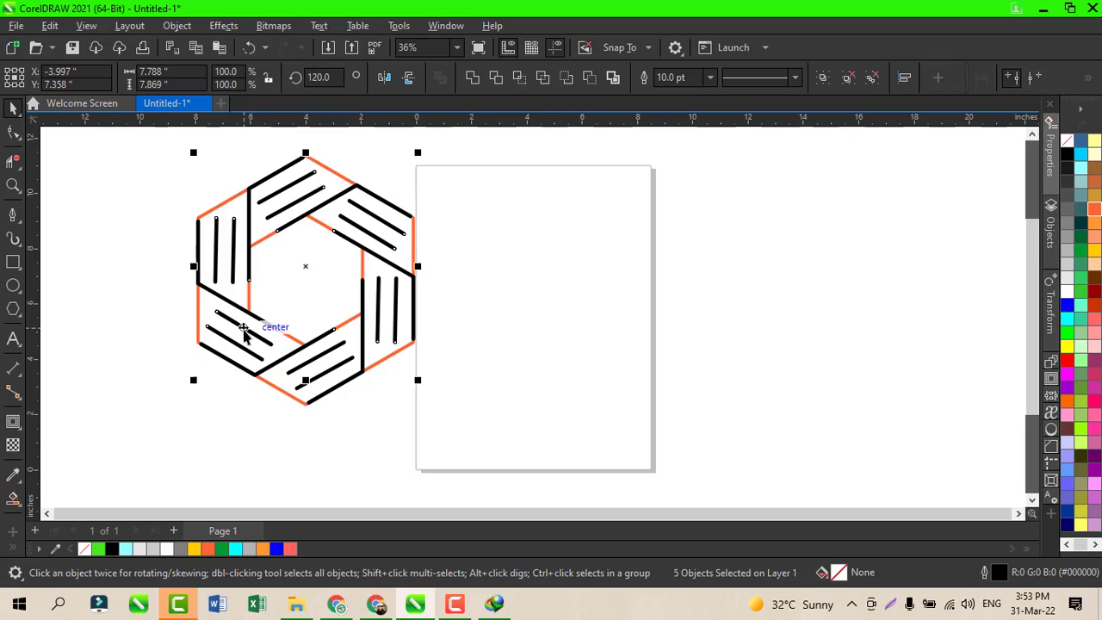
left_click(314, 368, "shift")
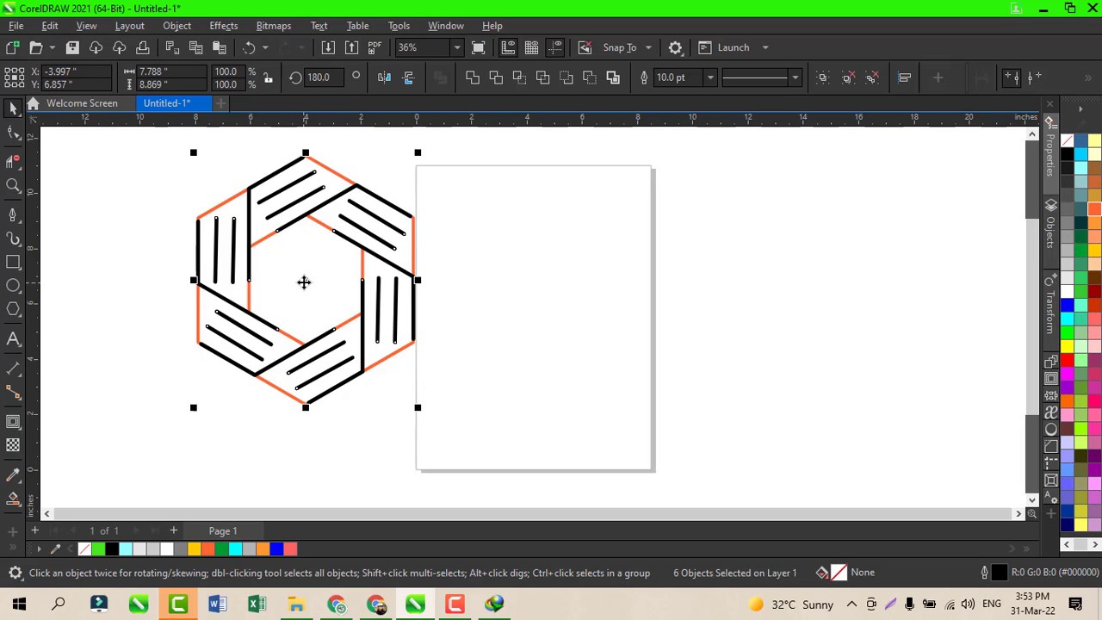
left_click_drag(303, 283, 656, 287)
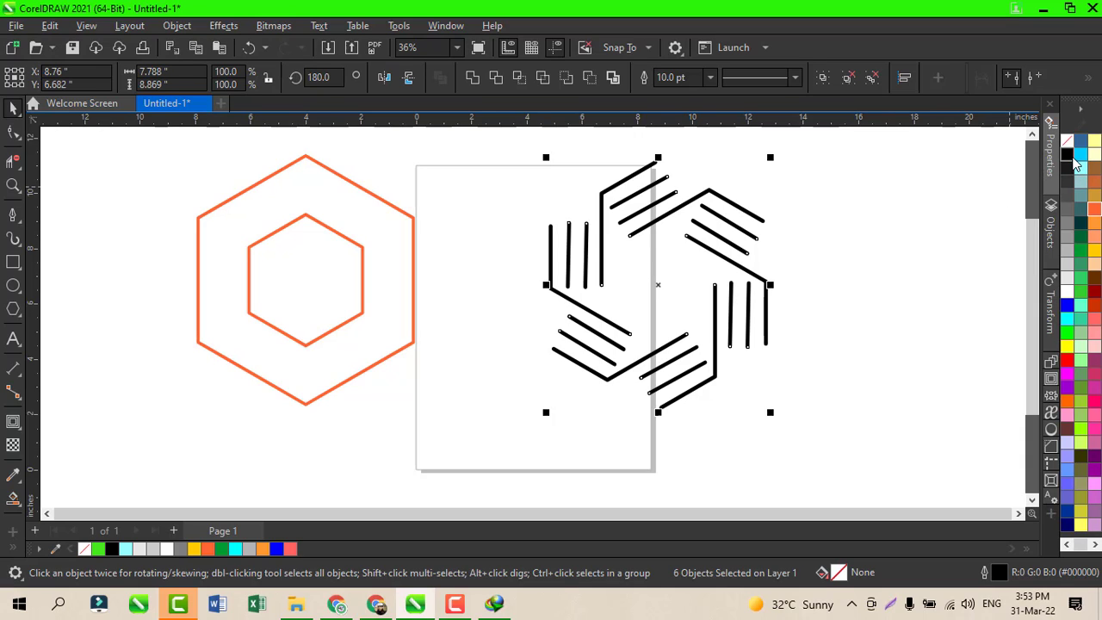
left_click(709, 78)
left_click(663, 240)
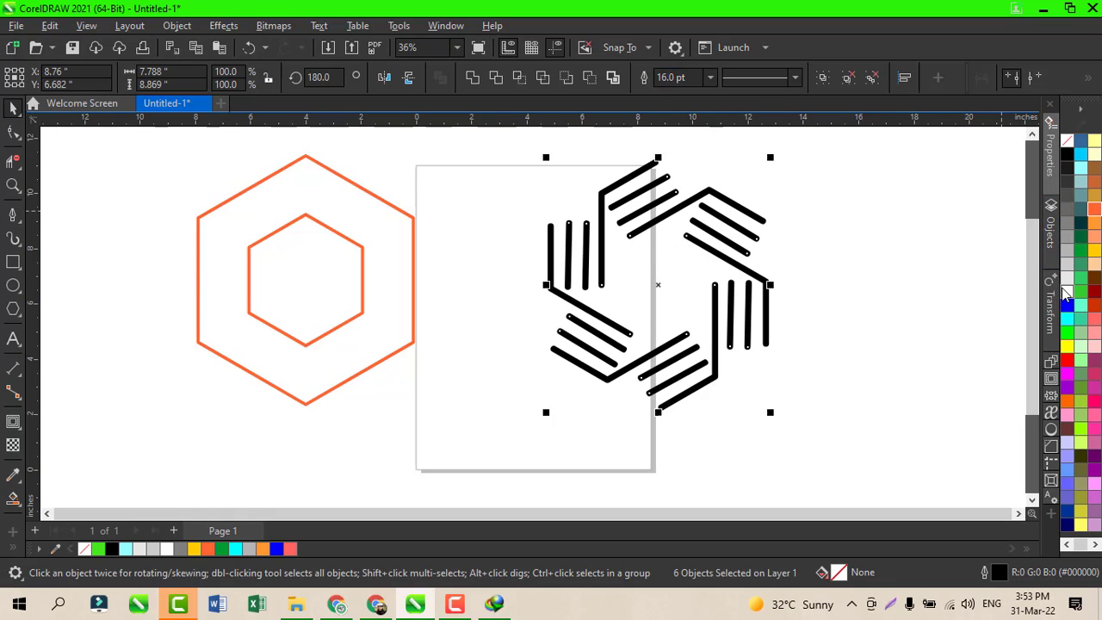
Move both orange guide hexagons to the right of the black line design, clear of the page
left_click_drag(122, 154, 467, 441)
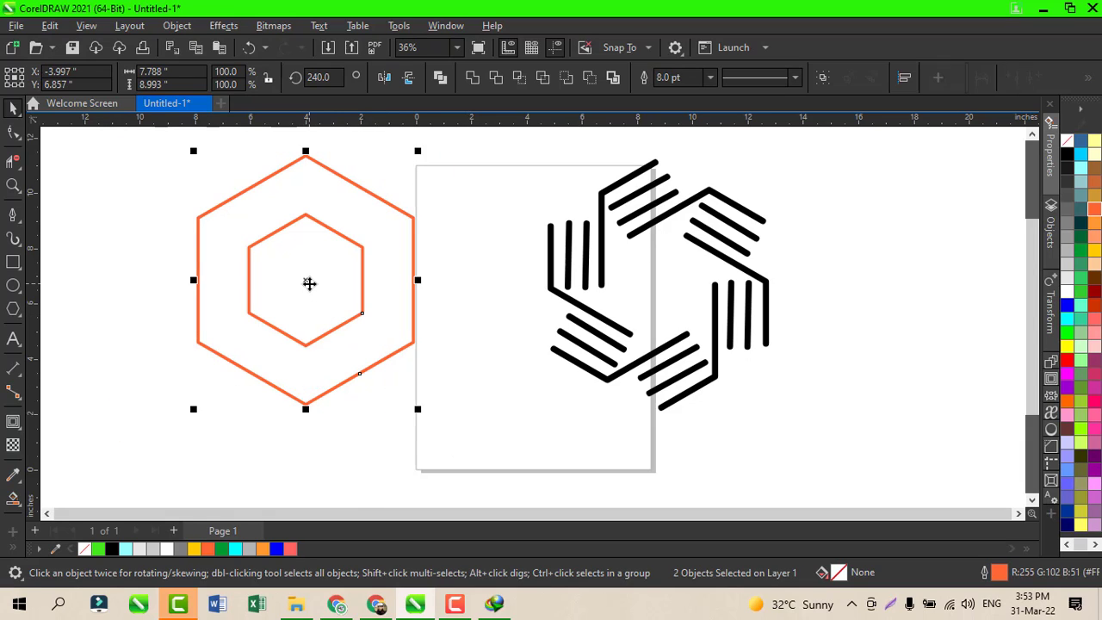
left_click_drag(309, 284, 935, 263)
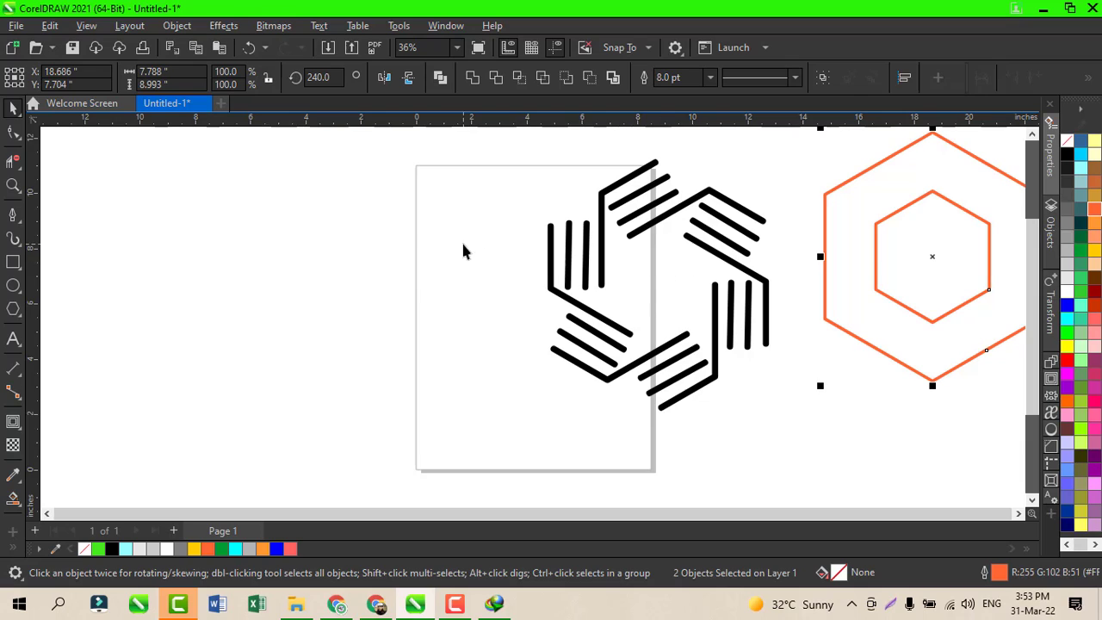
Draw a nearly square rectangle about 5.9 by 5.8 inches in the empty area left of the page and fill it black
left_click(13, 261)
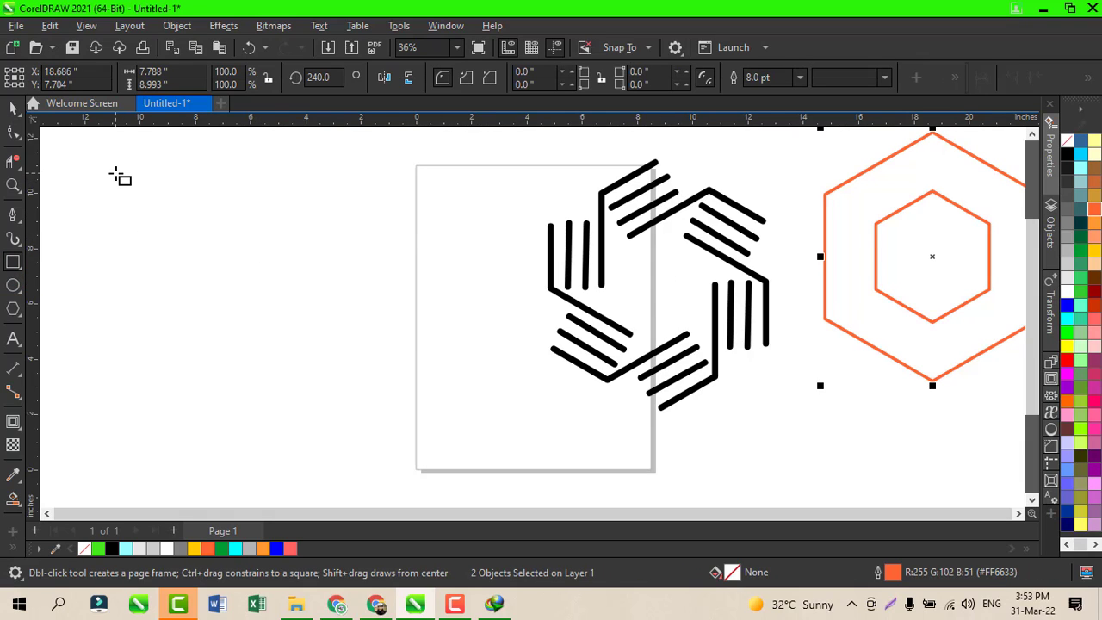
left_click_drag(115, 172, 277, 331)
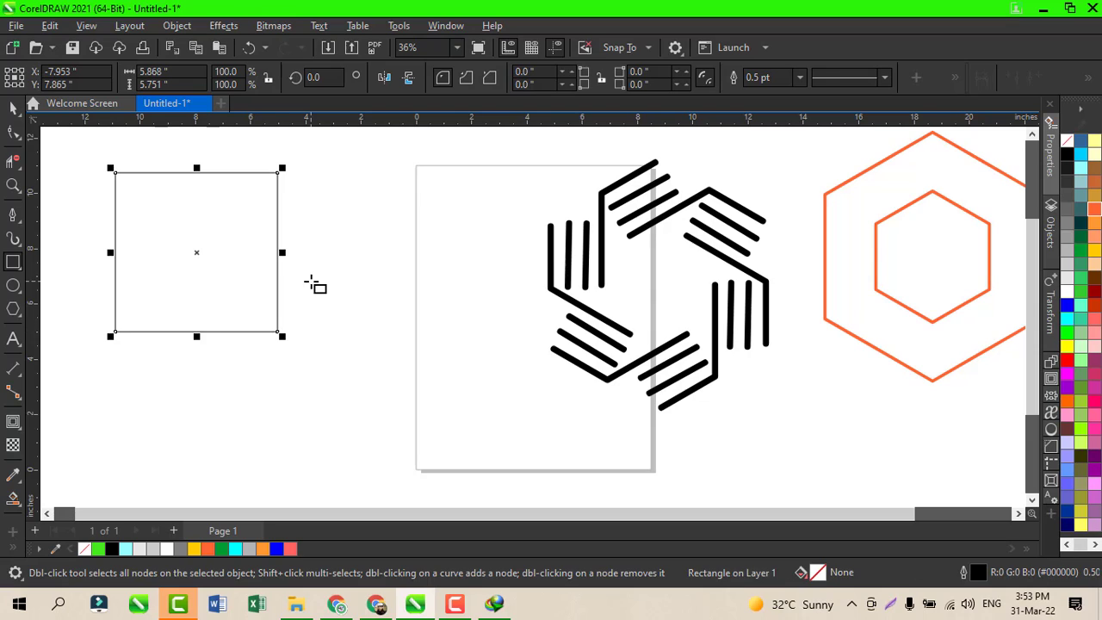
left_click(1064, 155)
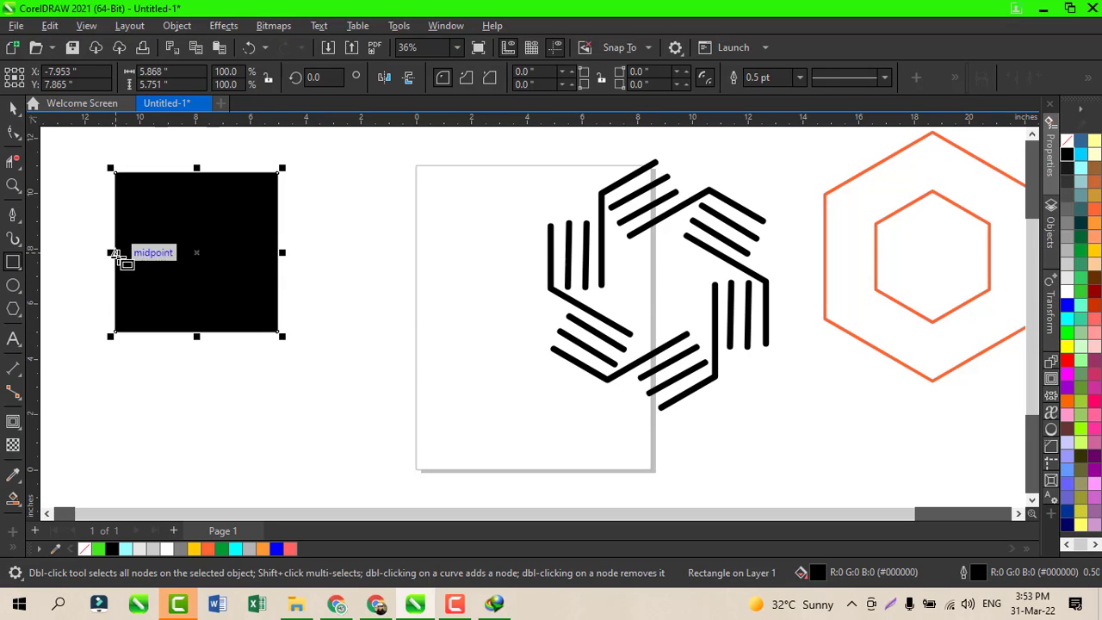
Mirror copies of the black square into a two-by-two grid, filling the upper right light gray, lower right red and lower left yellow #FFCC00
left_click_drag(112, 253, 308, 276)
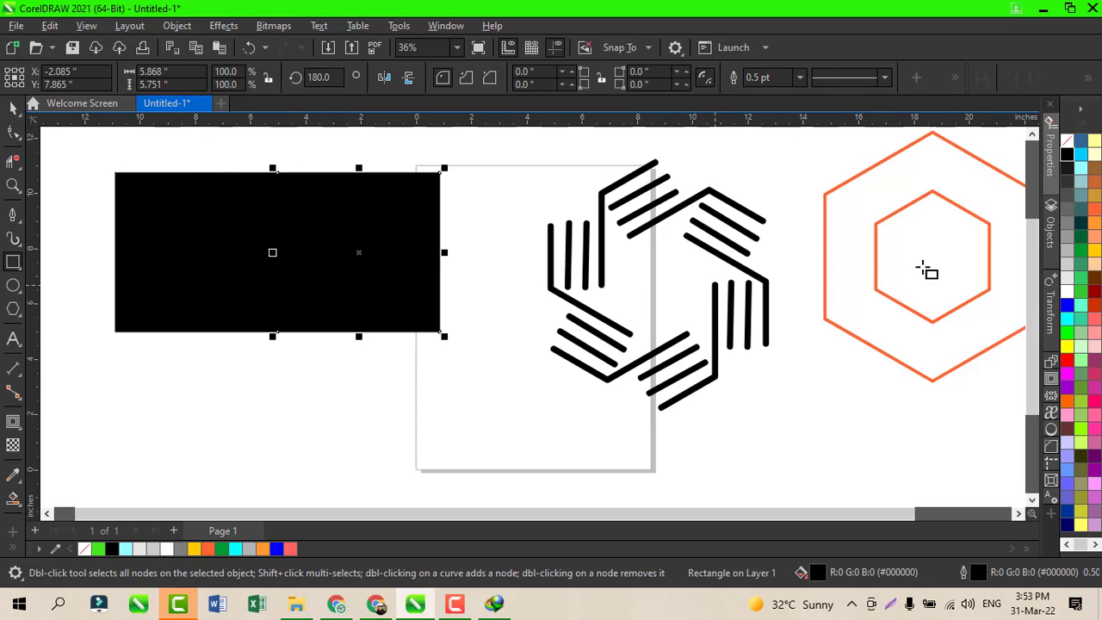
left_click(1067, 292)
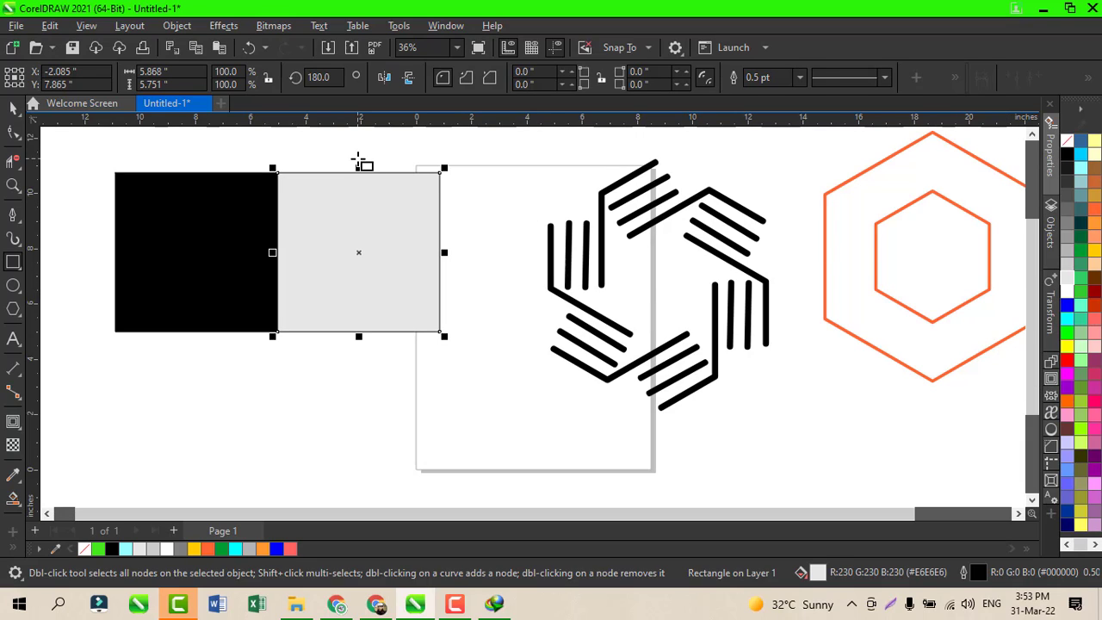
left_click_drag(358, 170, 371, 344)
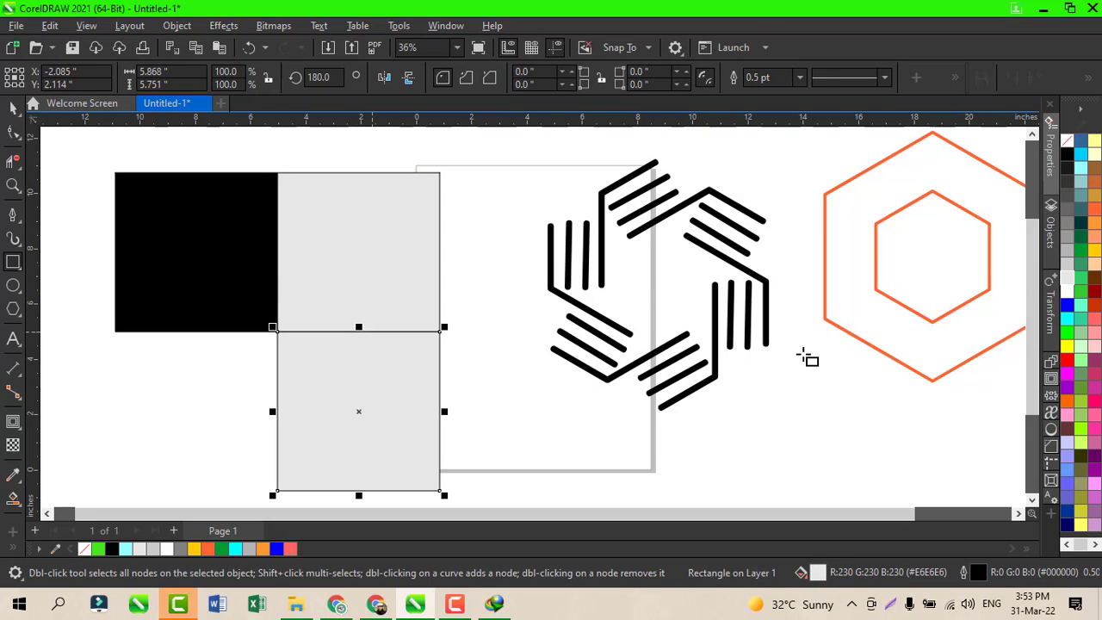
left_click(1065, 364)
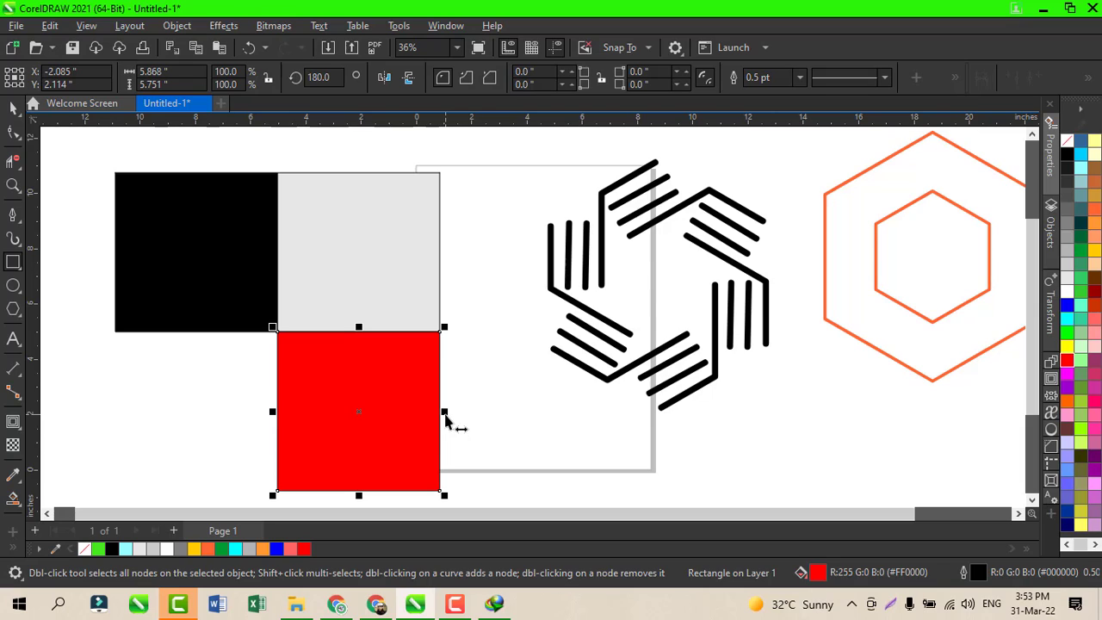
left_click_drag(445, 416, 196, 414)
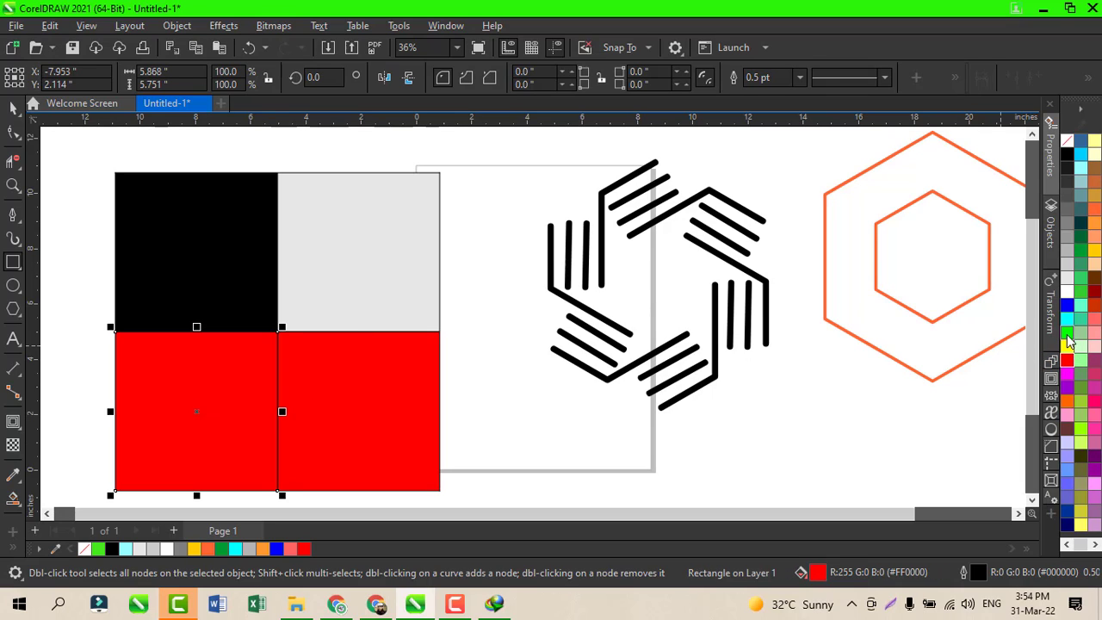
left_click(1092, 250)
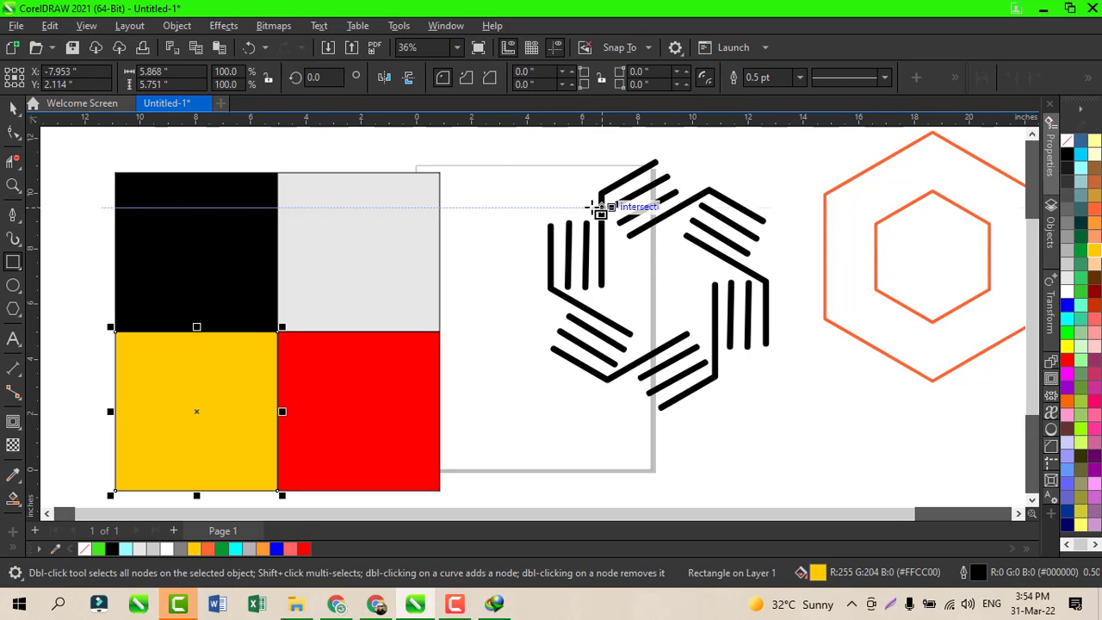
Scale the six black line groups to about 62% and center them on the light gray square
left_click(12, 107)
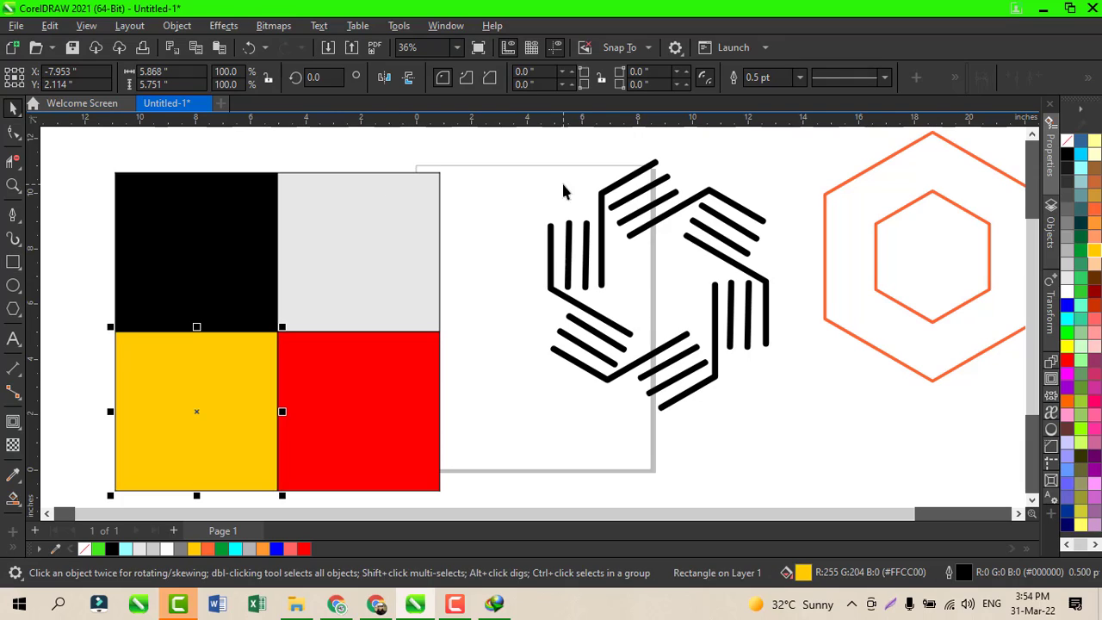
left_click_drag(503, 148, 730, 380)
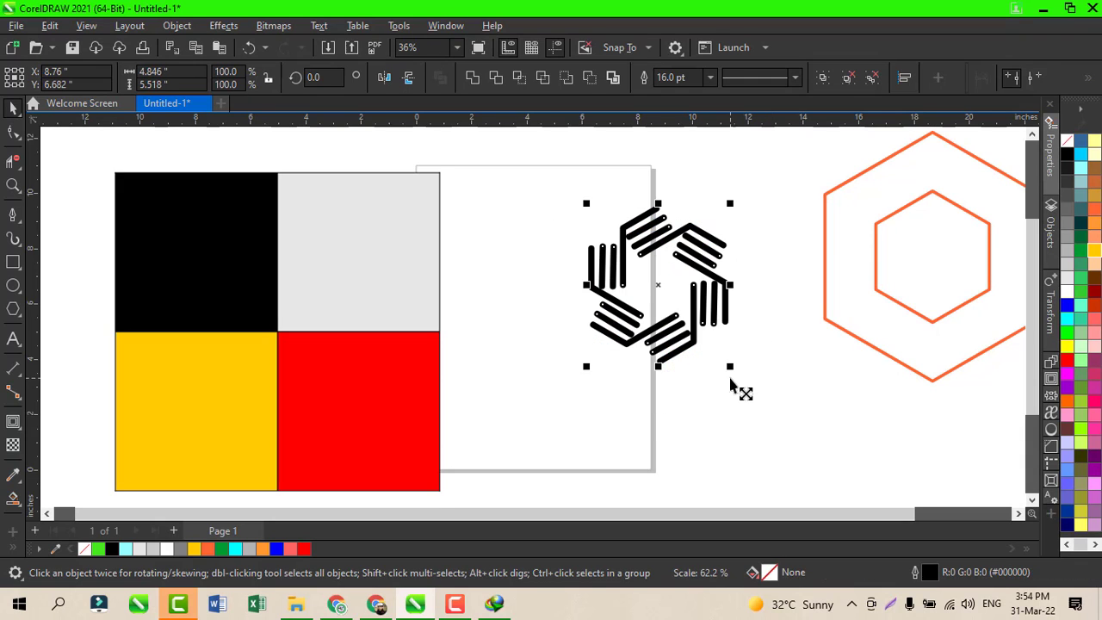
left_click_drag(651, 284, 360, 255)
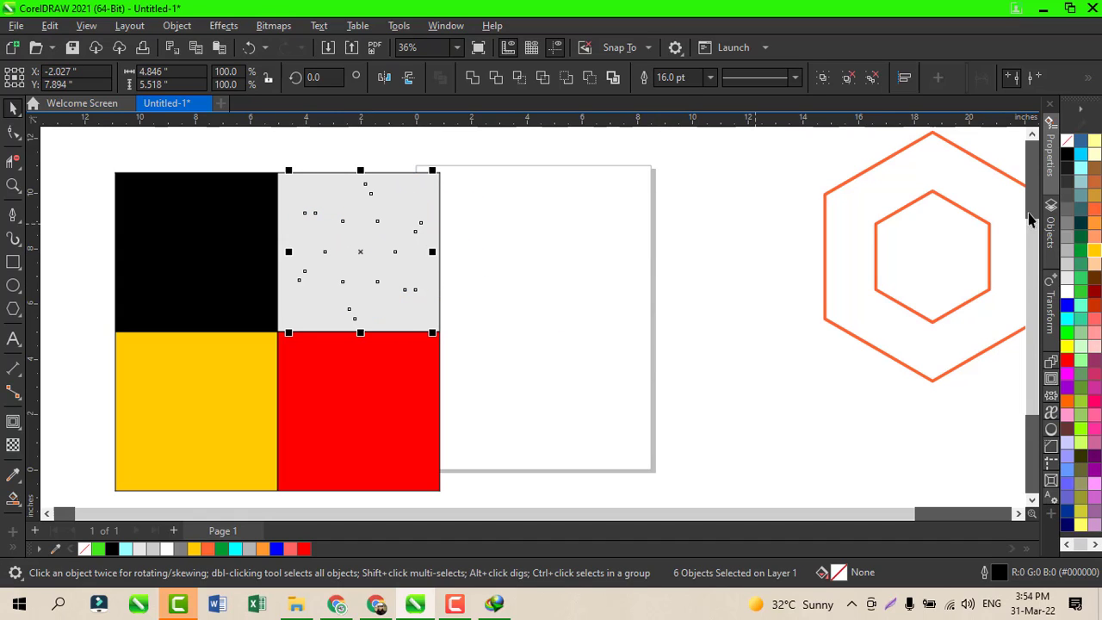
Color the line design on the gray square light cyan #99FFFF after trying white
left_click(1065, 296)
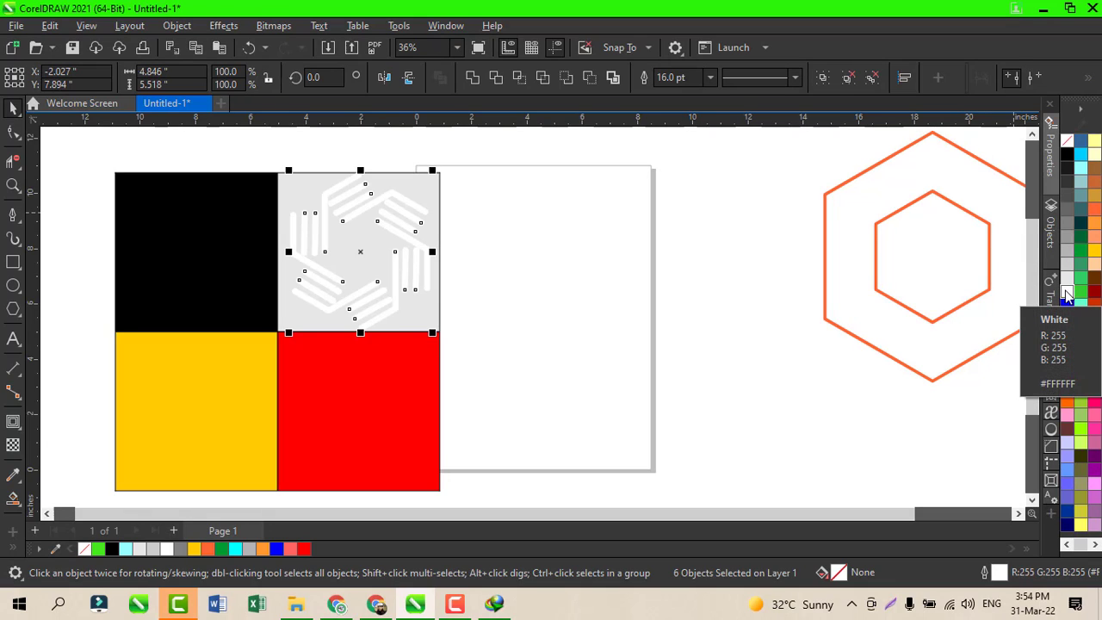
left_click(1080, 168)
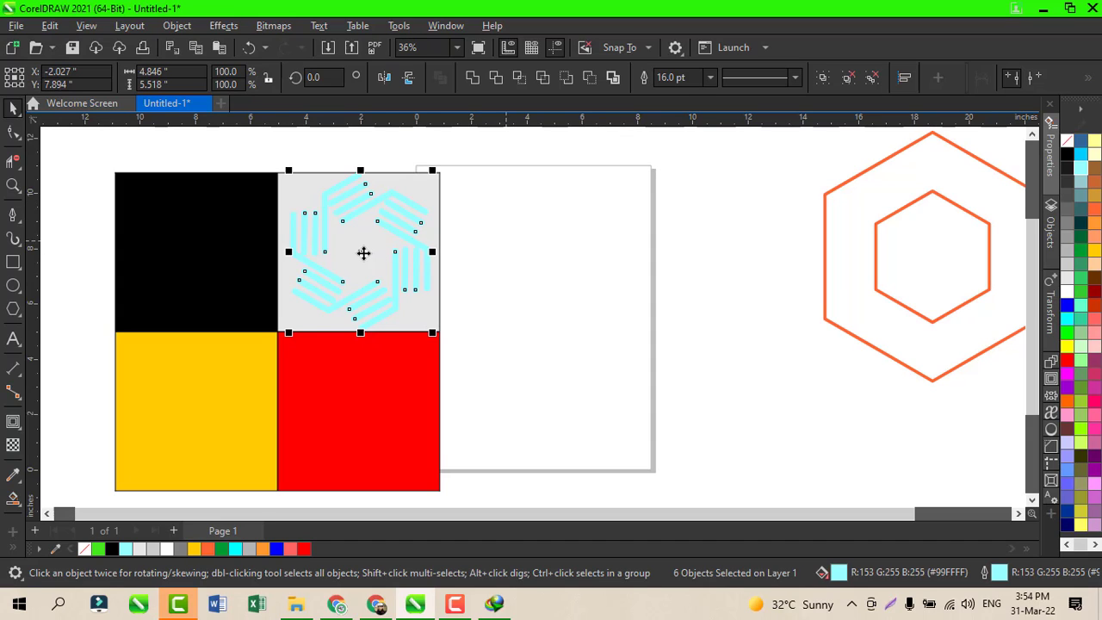
Place a copy of the line design with white lines on the black square and one with green lines on the yellow square
left_click_drag(362, 253, 198, 255)
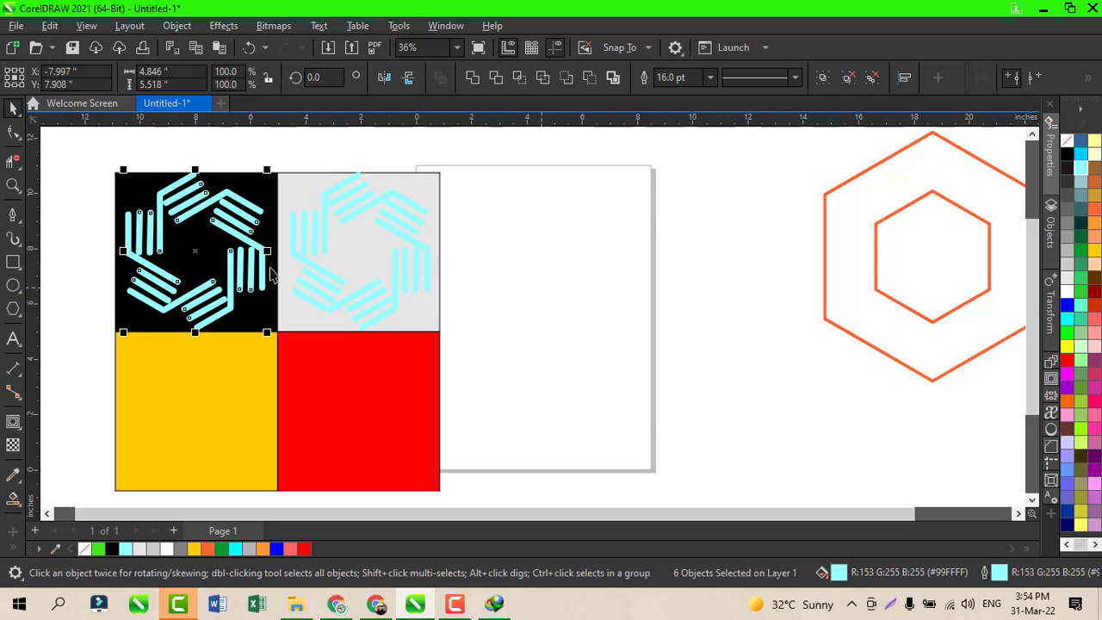
right_click(1067, 288)
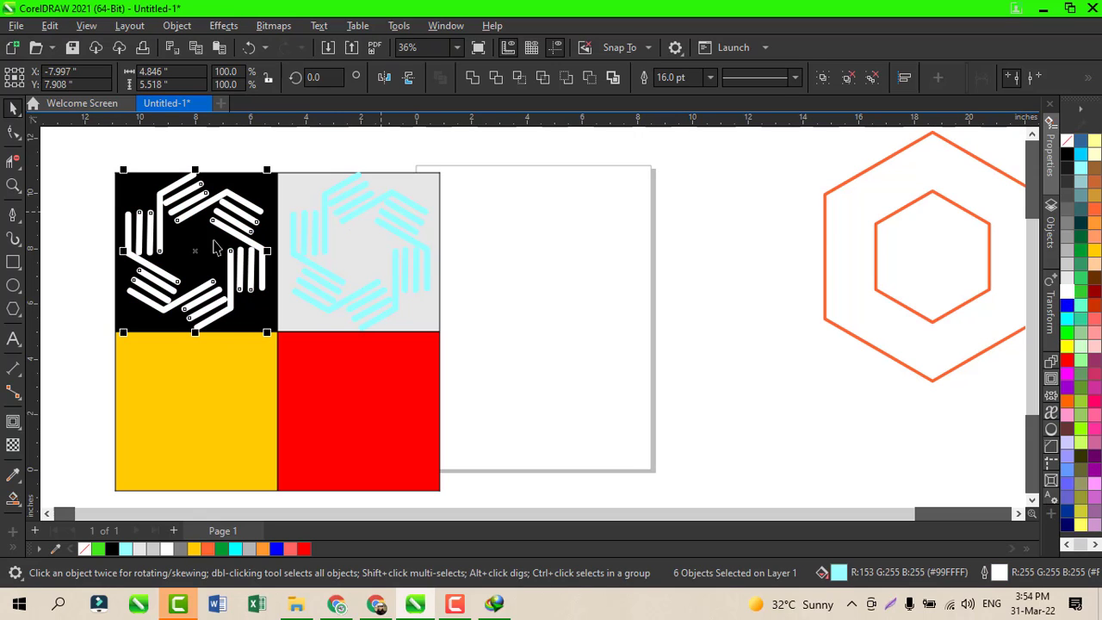
left_click_drag(196, 247, 196, 414)
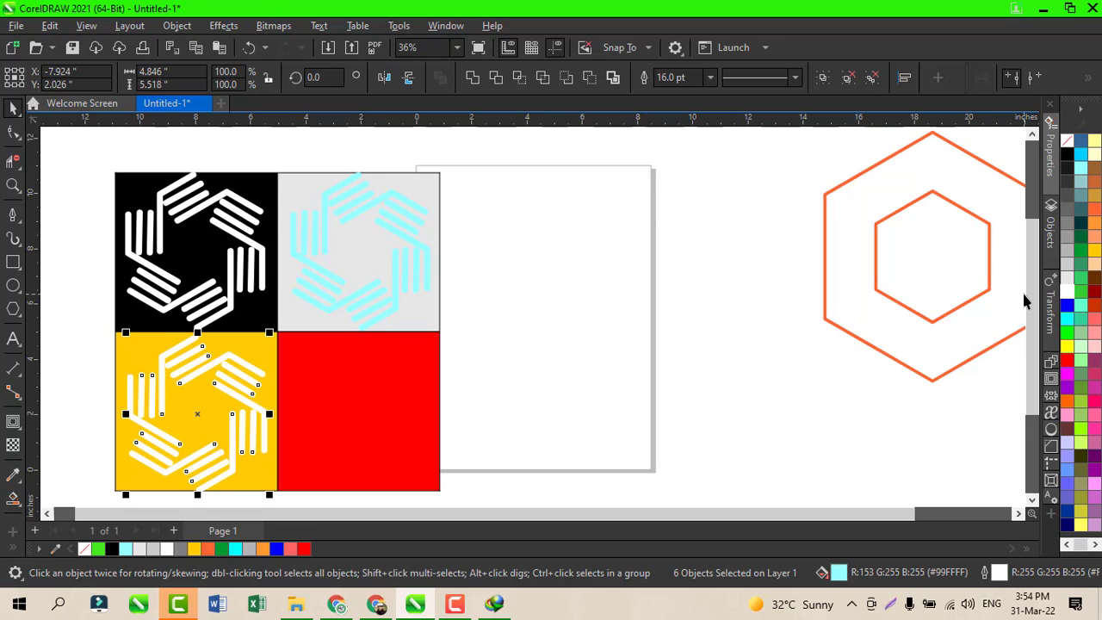
left_click(1068, 334)
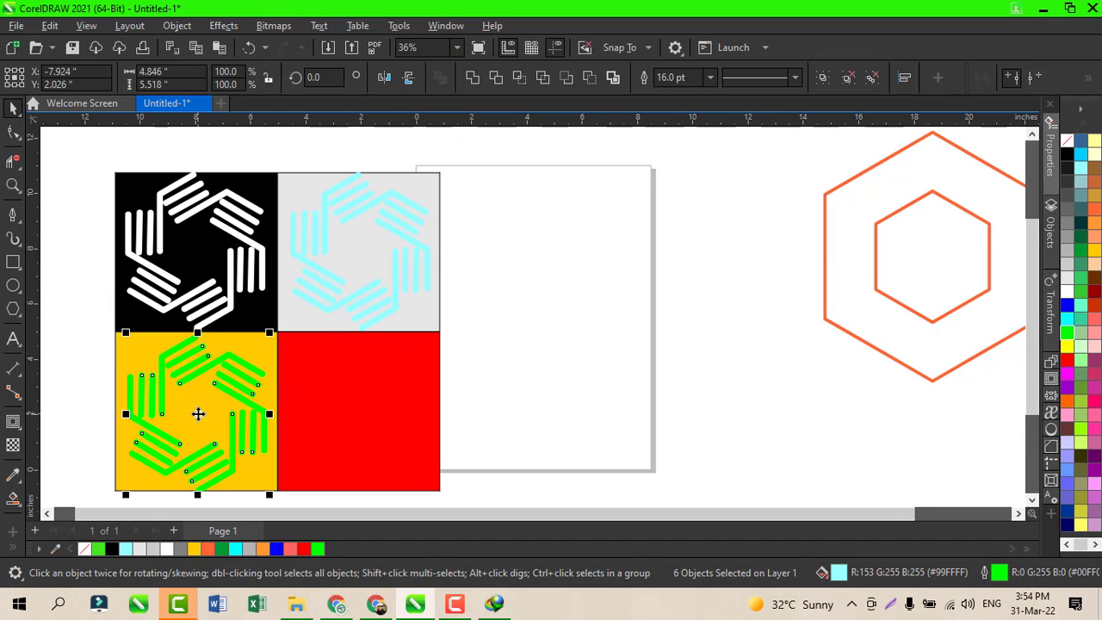
Place a copy of the green line design on the red square and color it black
left_click_drag(198, 413, 359, 410)
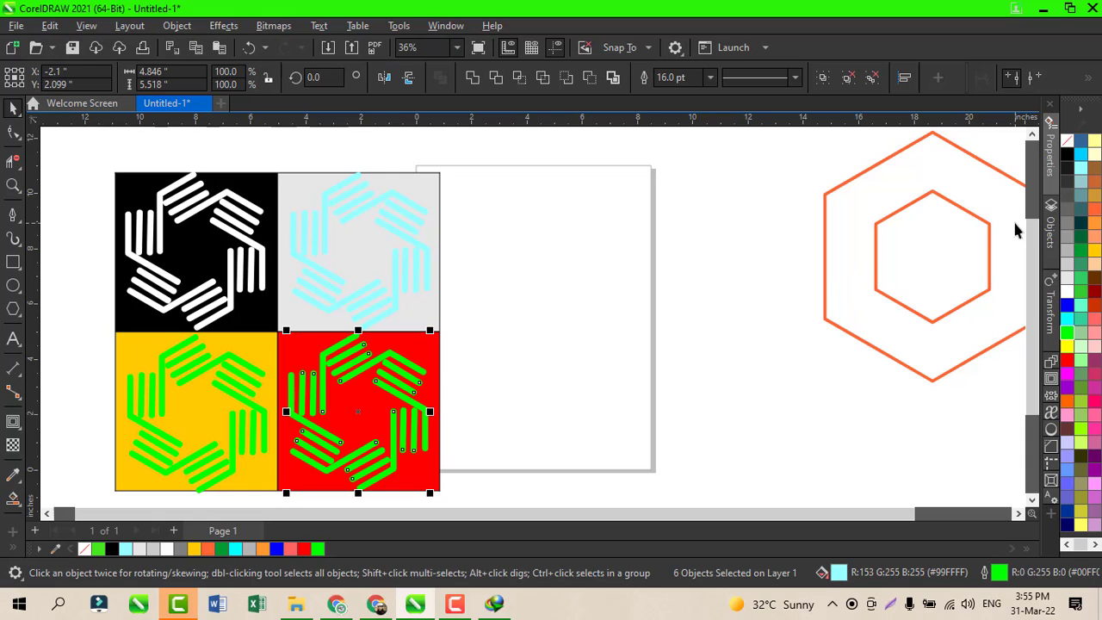
left_click(1067, 156)
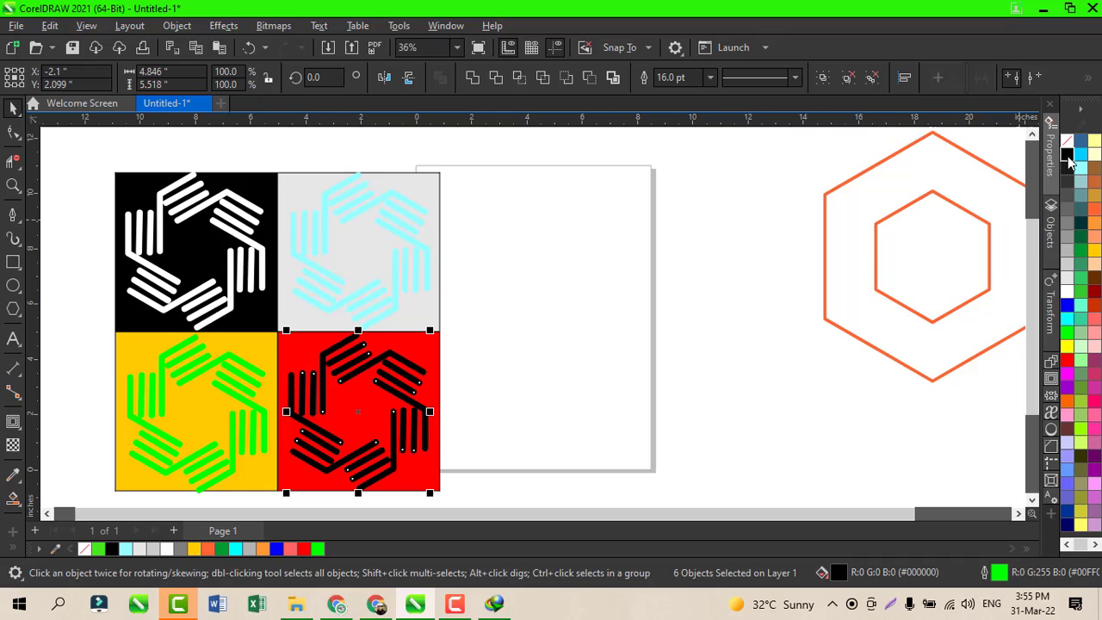
left_click(410, 251)
left_click(499, 210)
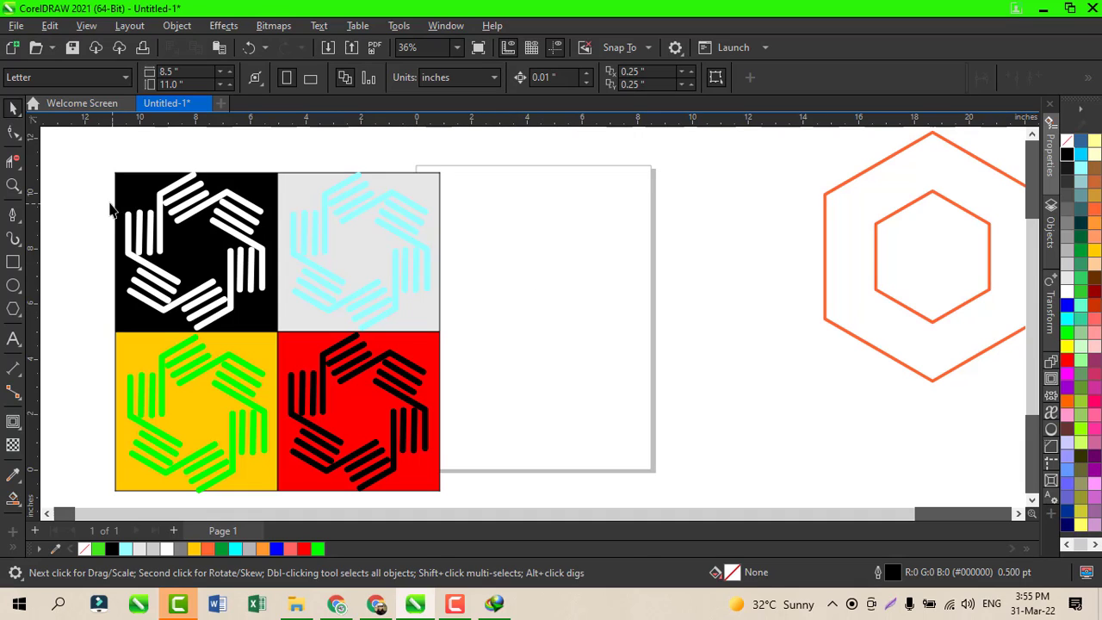
Move all four squares with their line designs onto the page, group them and center the group on the page
left_click_drag(142, 330, 476, 503)
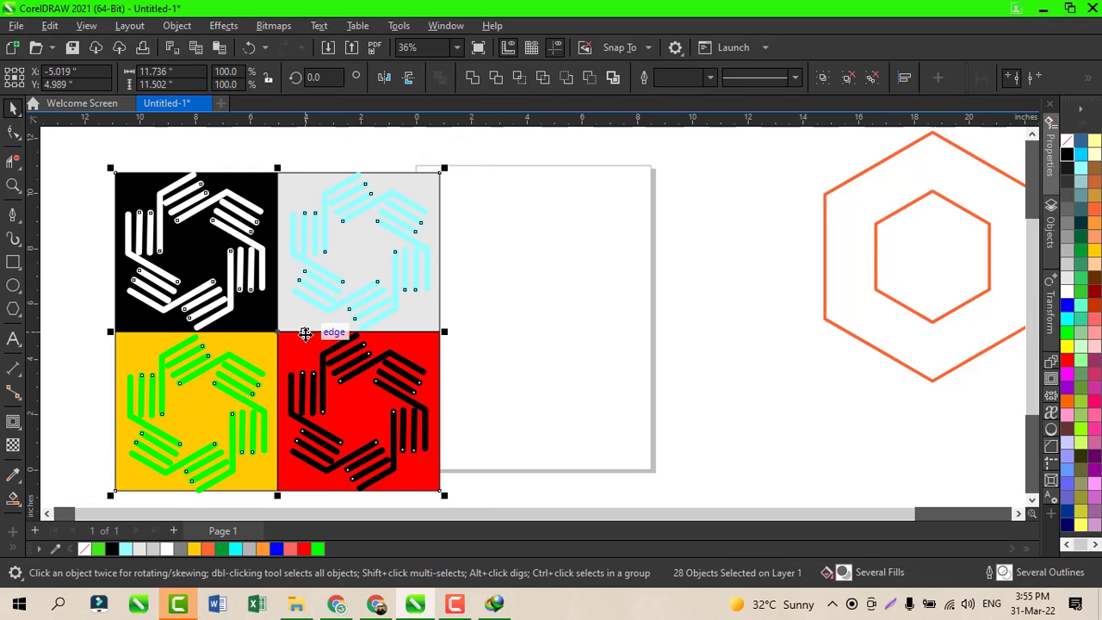
left_click_drag(282, 331, 558, 322)
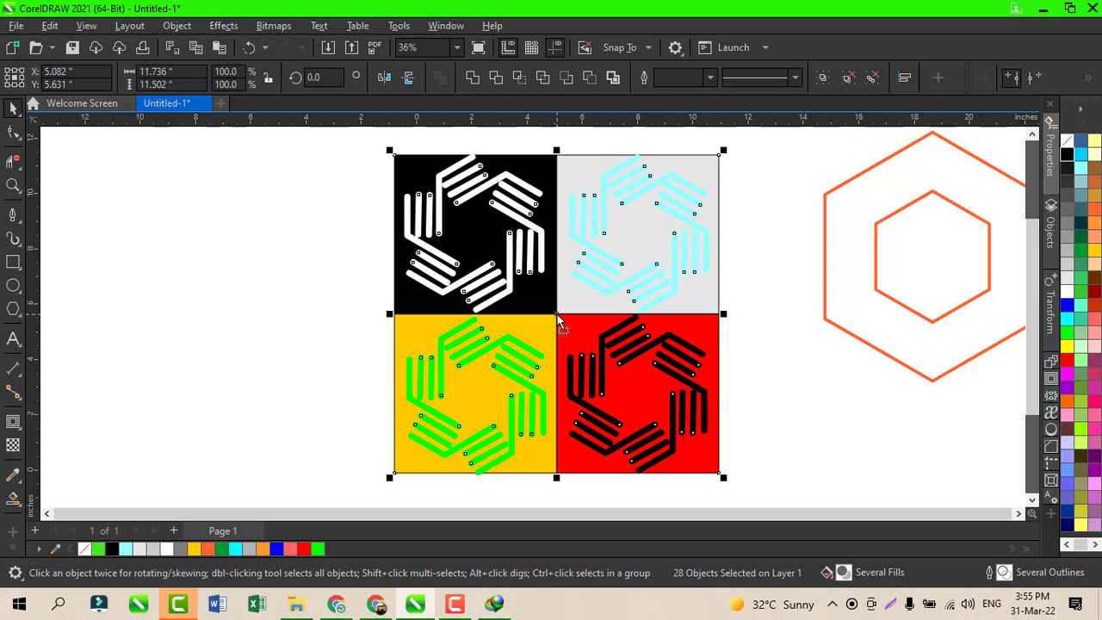
left_click(821, 79)
key("p")
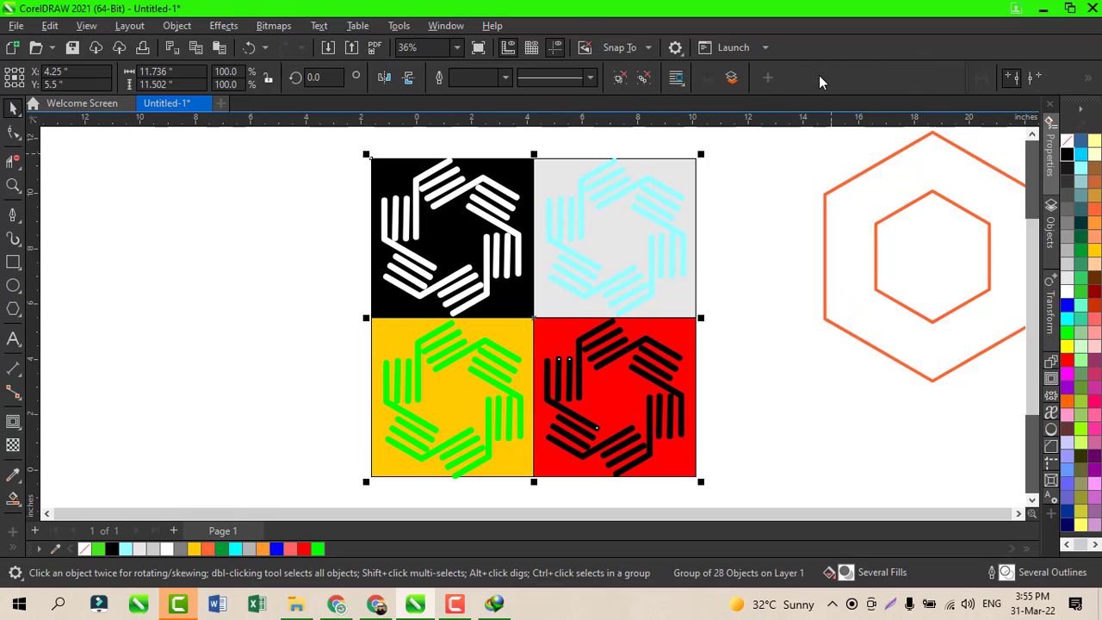